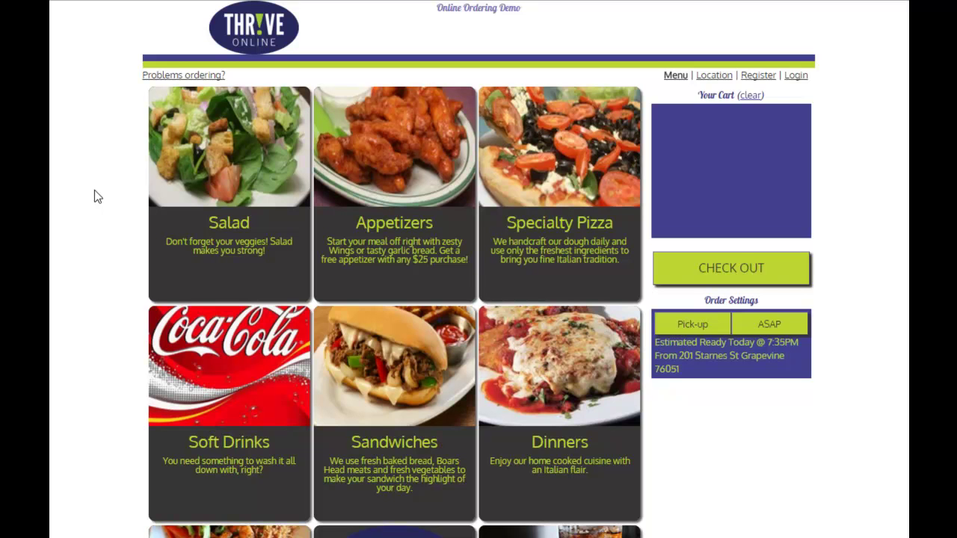
Open the Salad category on the online ordering site and review the salads offered, including Nutty Salad and Caesar wShrimp.
left_click(231, 235)
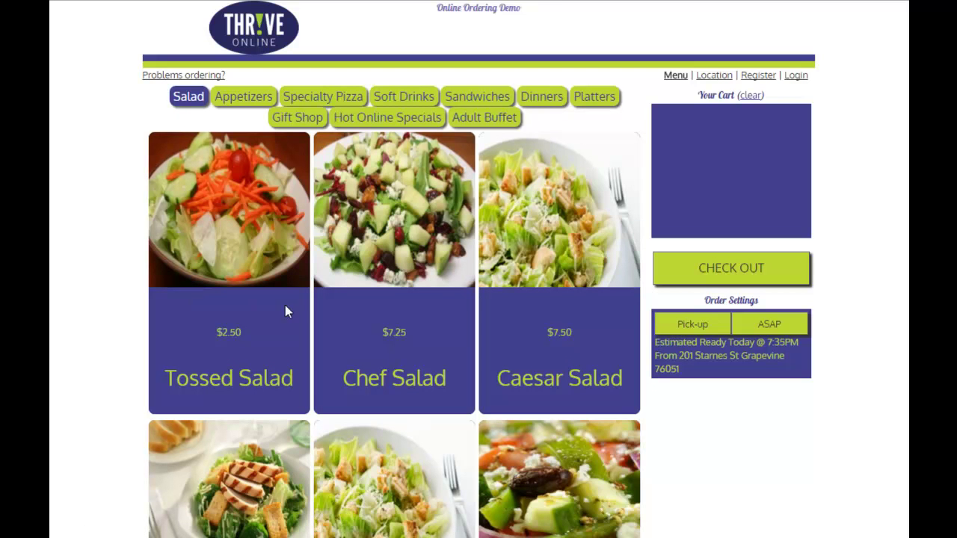
scroll(546, 402, "down", 3)
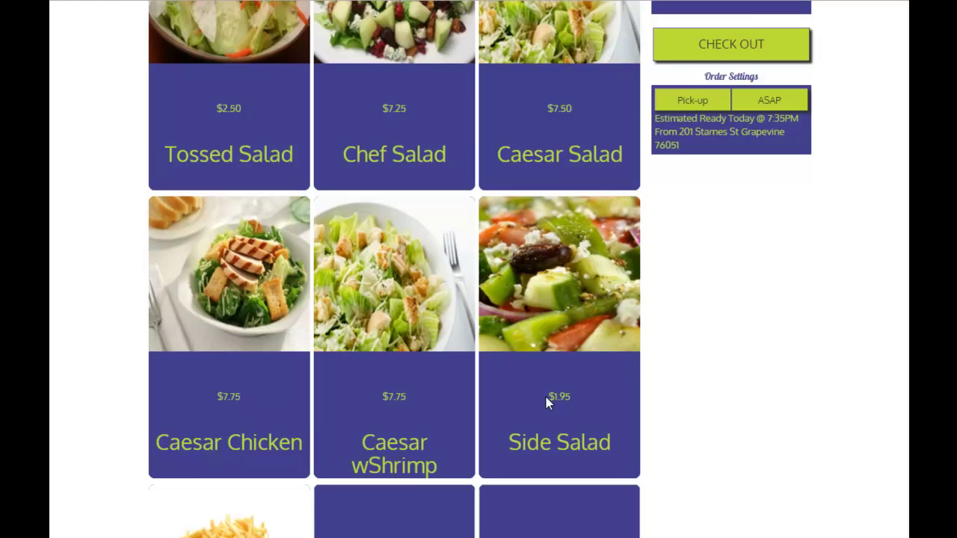
scroll(545, 398, "down", 1)
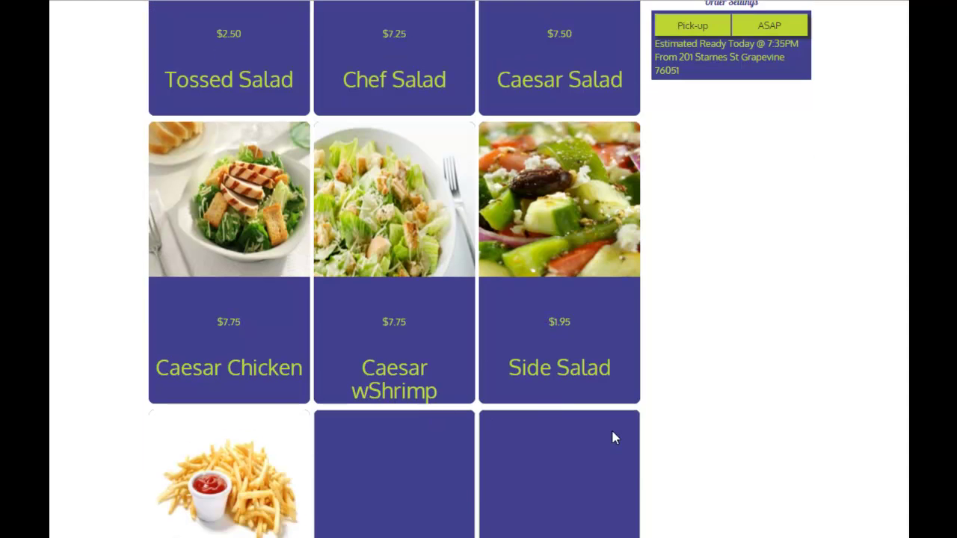
scroll(611, 437, "down", 3)
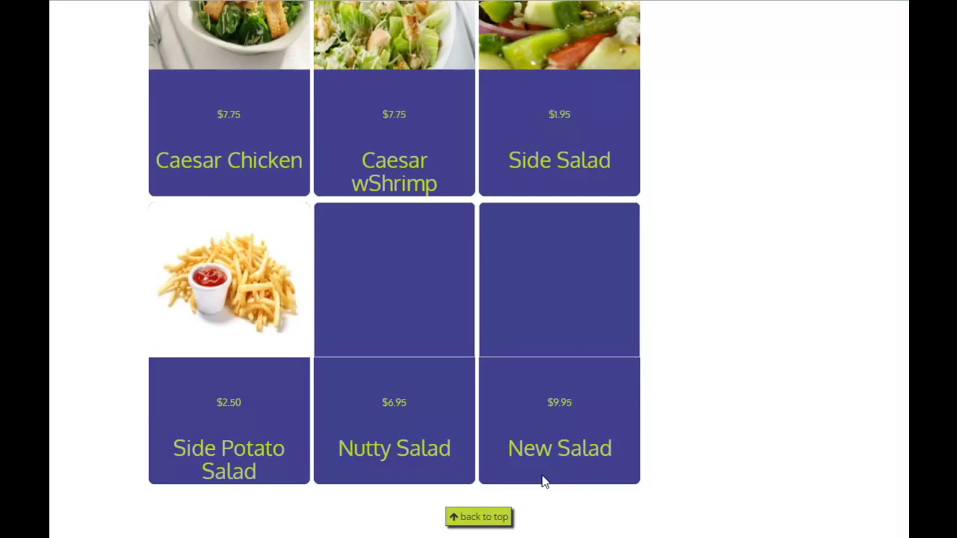
scroll(316, 289, "up", 5)
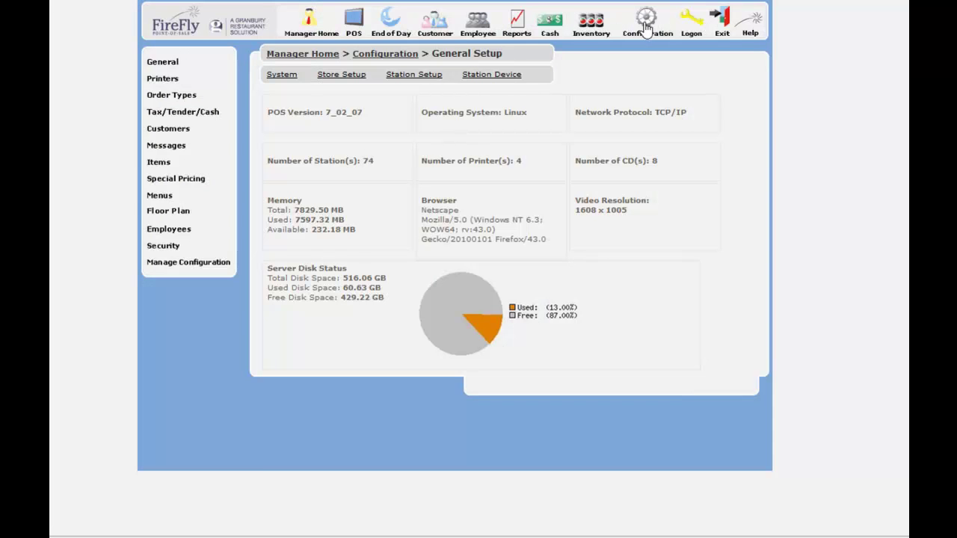
Switch to the FireFly back office, open the item configuration, and expand the PJ Salad category in the Salad department.
left_click(646, 23)
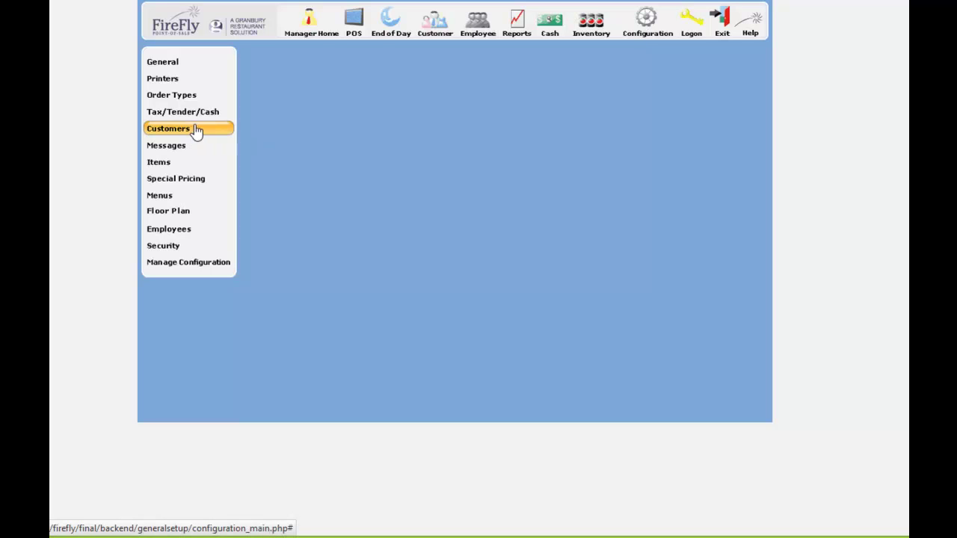
left_click(187, 165)
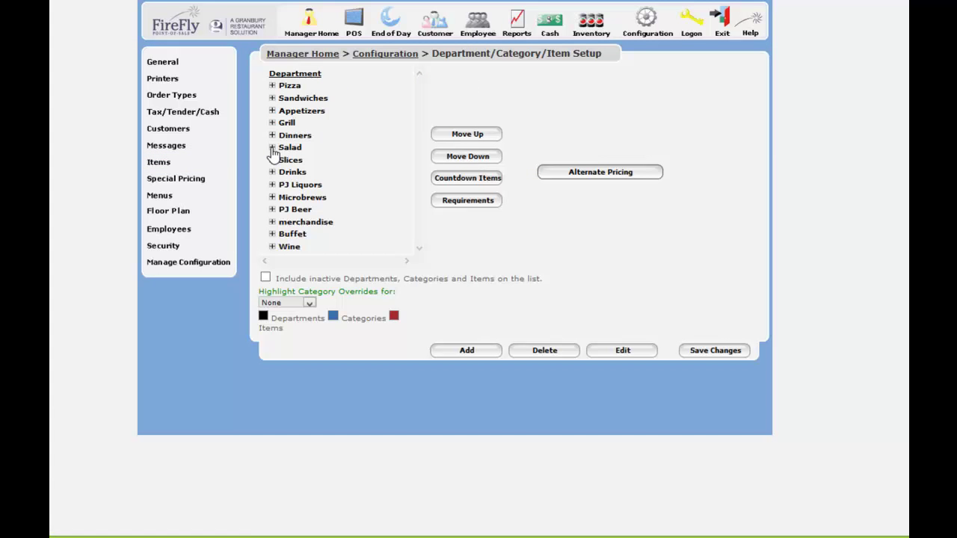
left_click(272, 148)
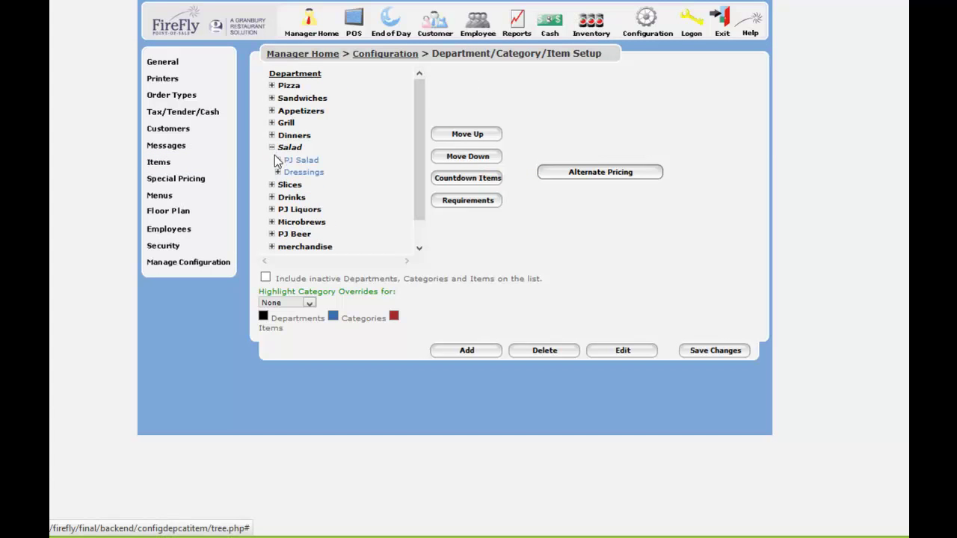
left_click(276, 158)
left_click_drag(419, 147, 418, 170)
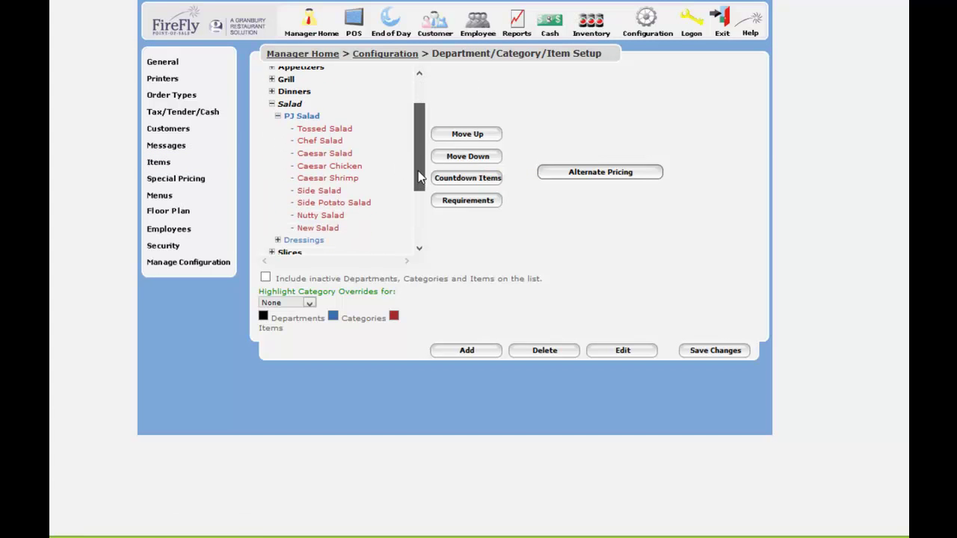
Mark the Nutty Salad item as not available online and save the change.
left_click(309, 217)
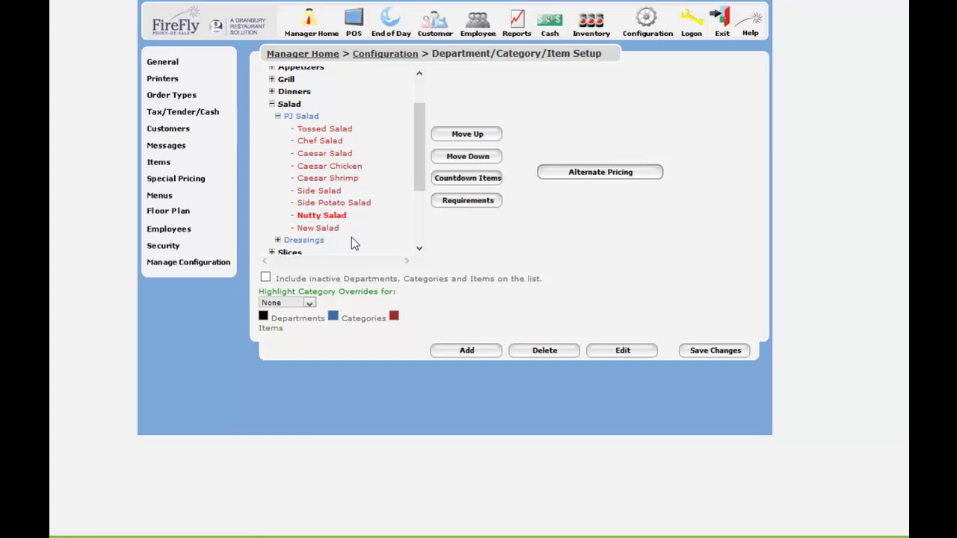
left_click(610, 352)
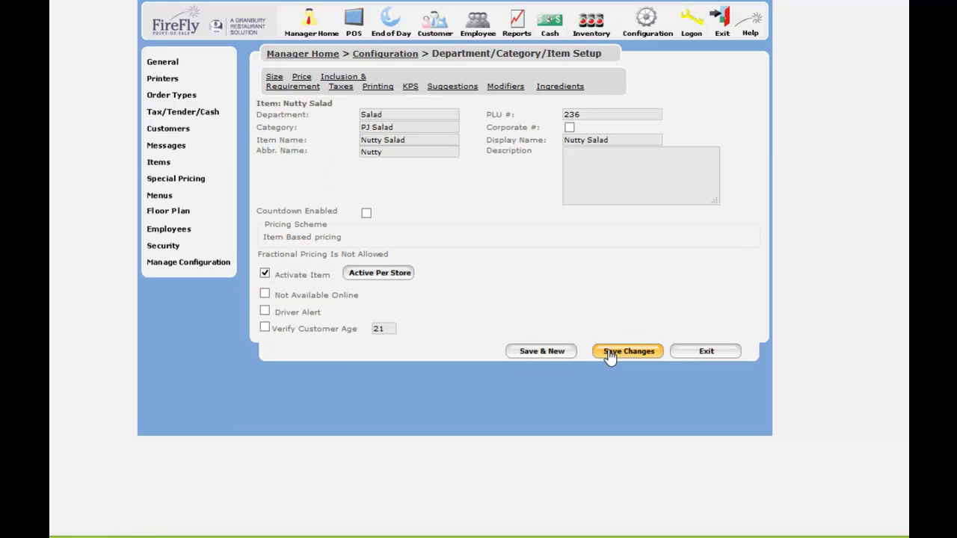
left_click(264, 293)
left_click(631, 354)
Edit the Caesar Shrimp item and set its display name to "Caesar with Shrimp".
left_click(348, 184)
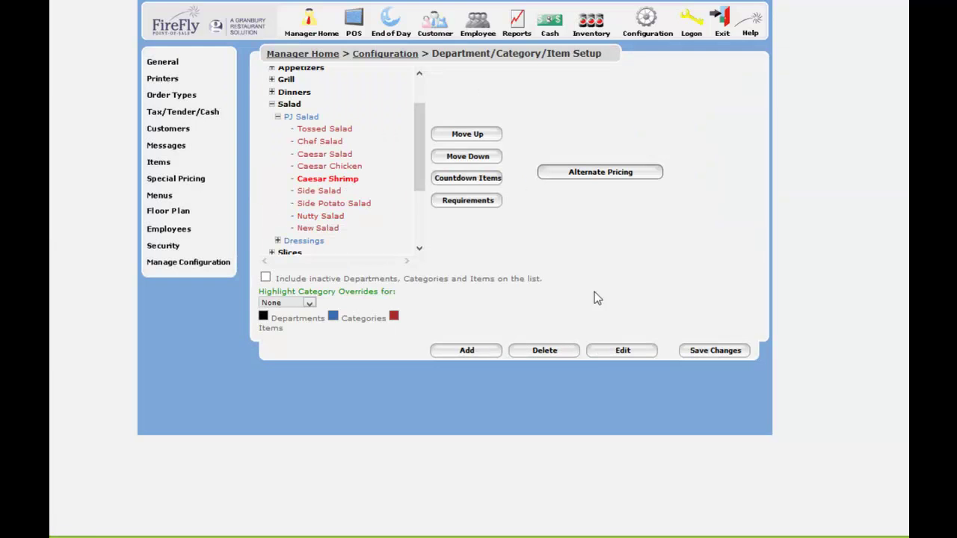
left_click(606, 356)
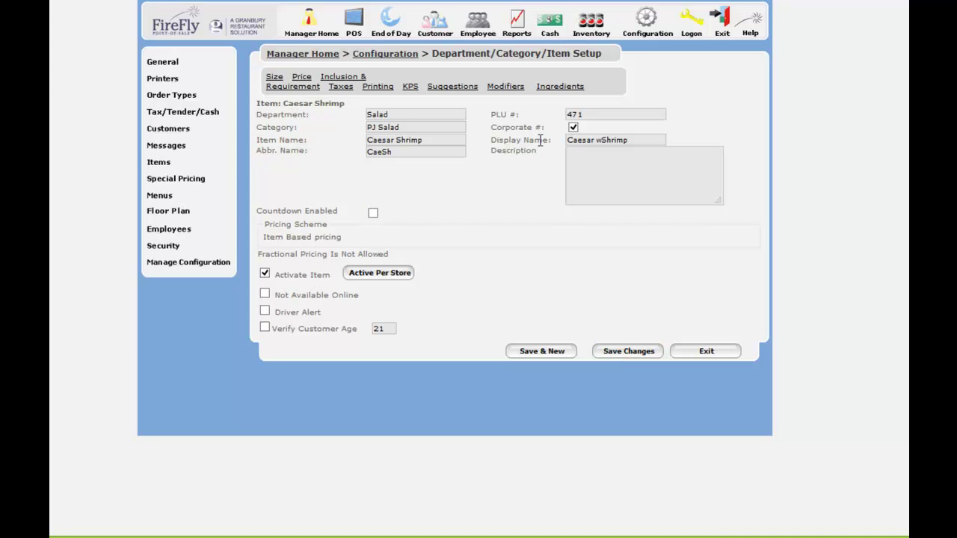
left_click_drag(490, 141, 552, 140)
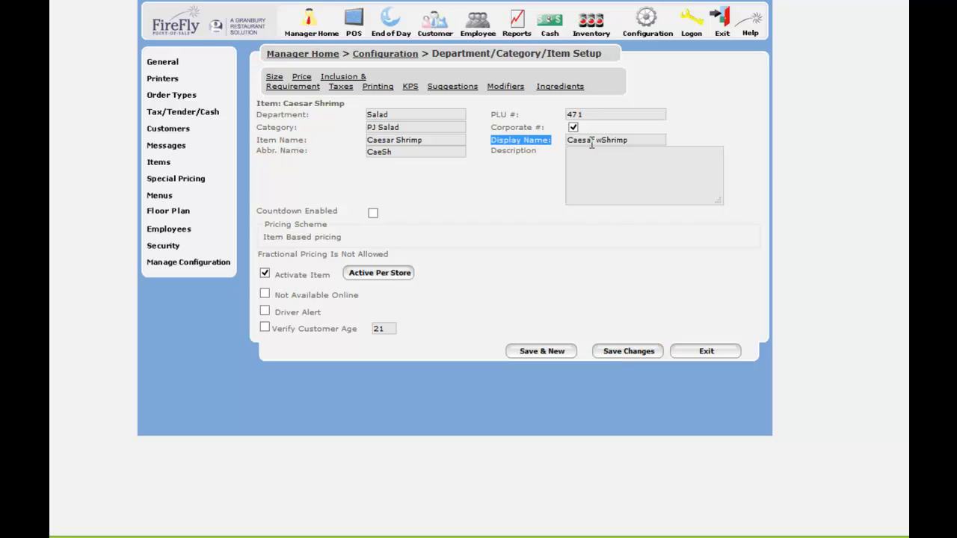
left_click(599, 140)
type("w")
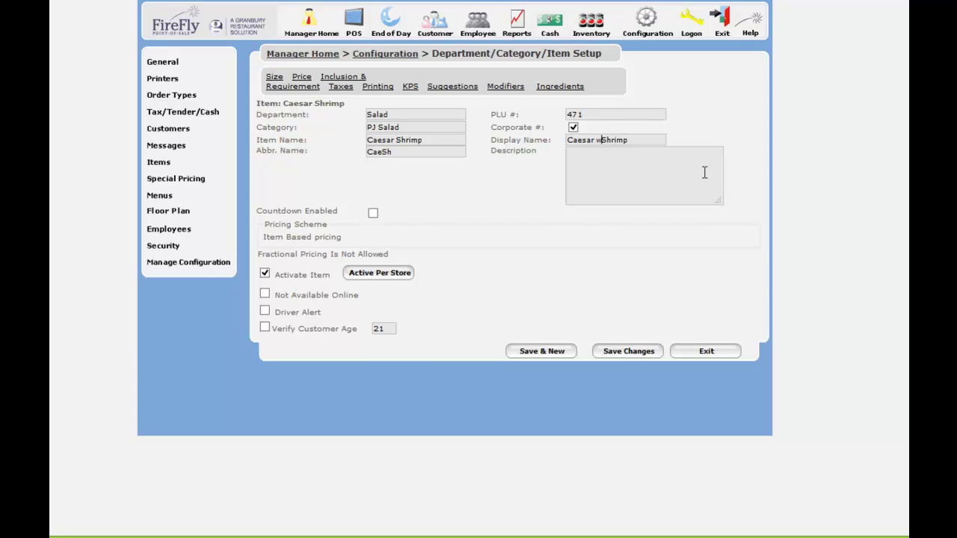
type("ith")
Give the Caesar Shrimp item the description "Add some zesty BBQ shrimp to our delicious Caesar salad." and save it.
type("Add some zesty BBQ shrimp to our delicious Caesar salad.")
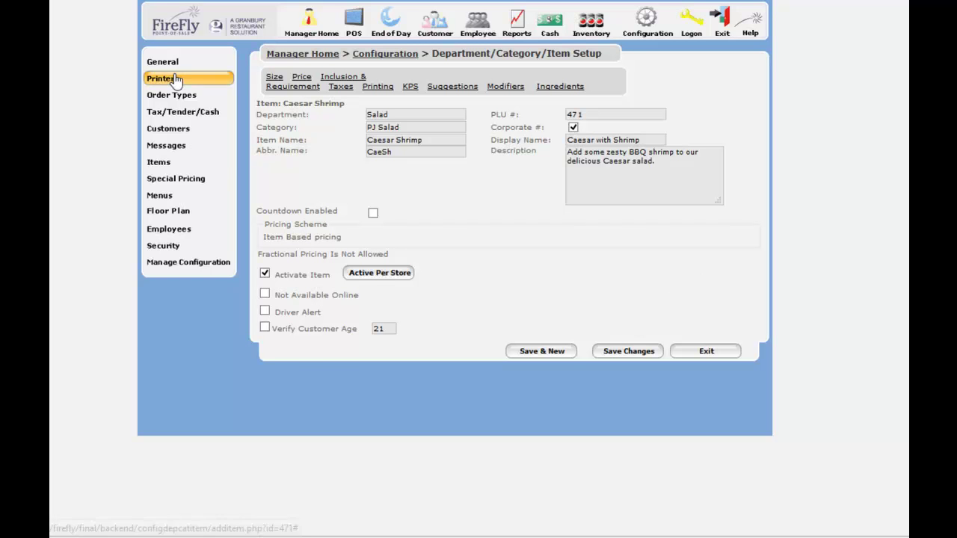
left_click(630, 355)
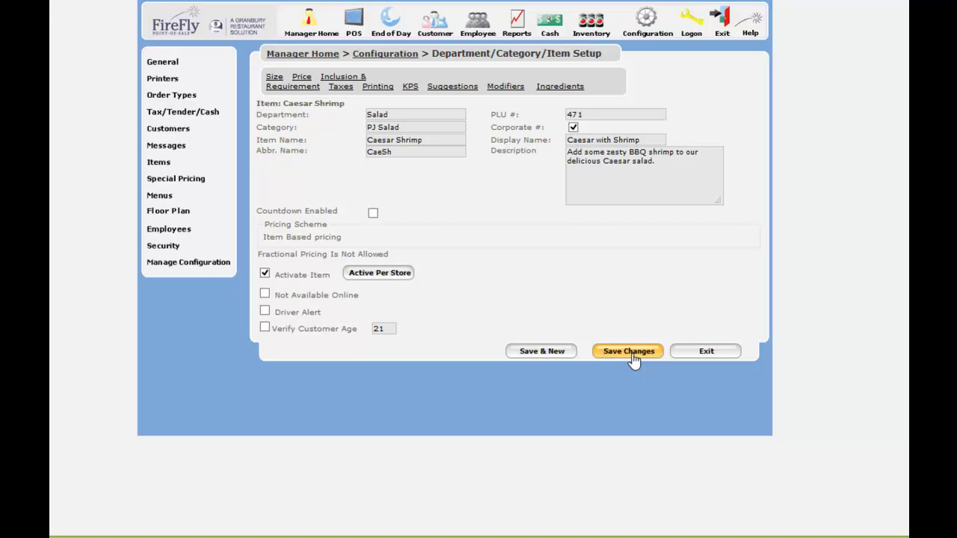
left_click(706, 353)
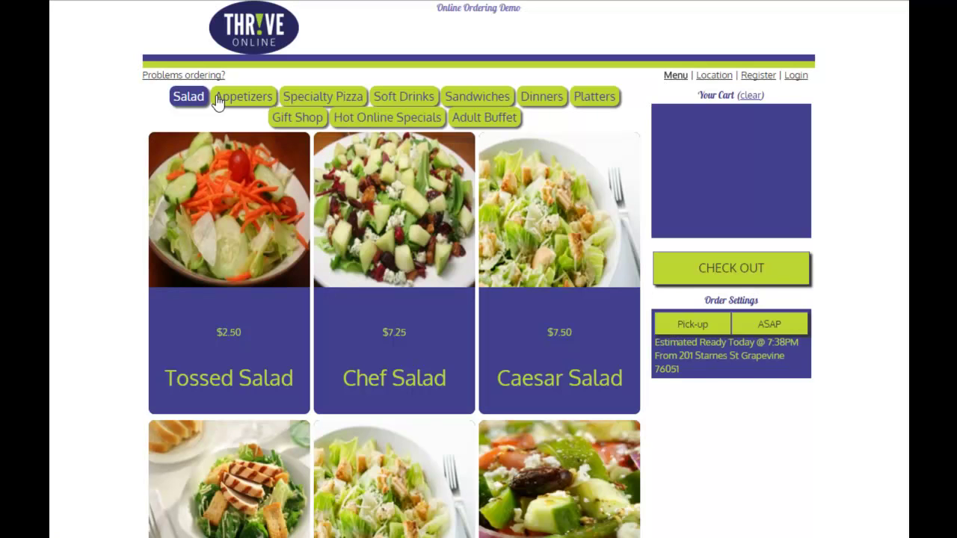
Switch to the online ordering site and examine the two dipping sauce option groups of the Breadsticks appetizer.
left_click(263, 104)
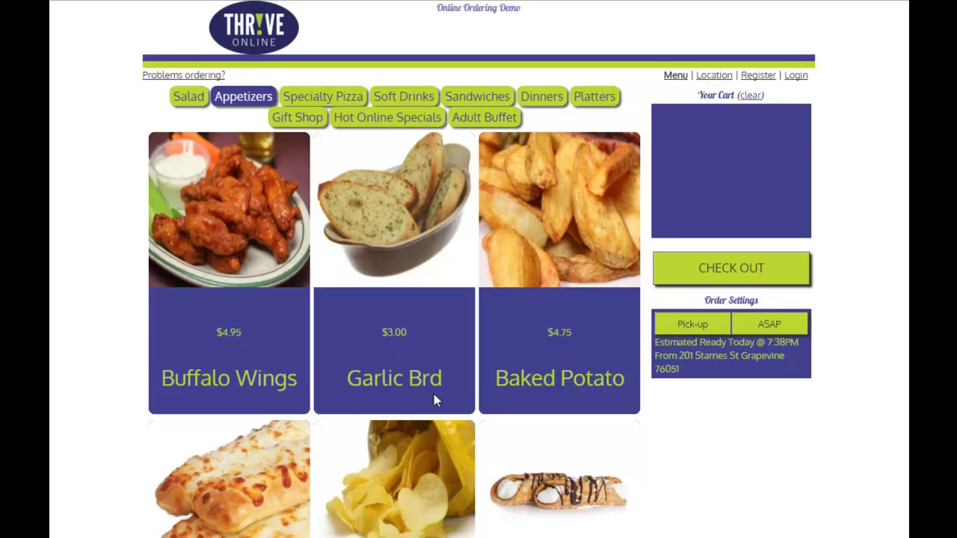
scroll(433, 400, "down", 2)
left_click(231, 477)
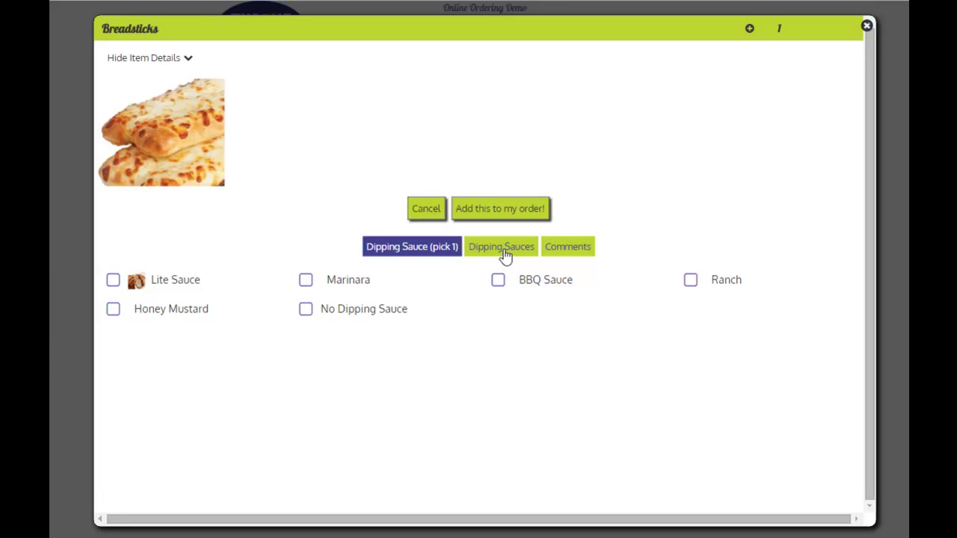
left_click(505, 254)
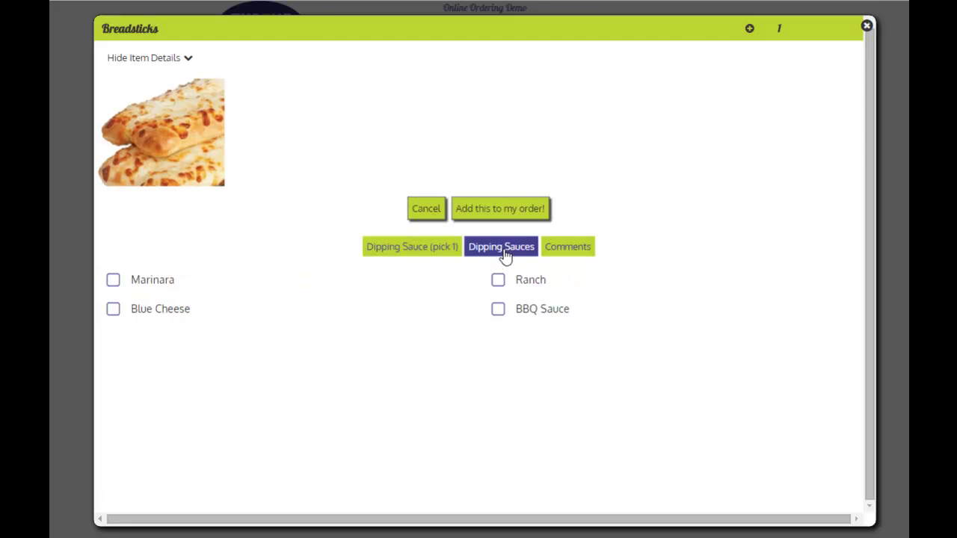
left_click(405, 254)
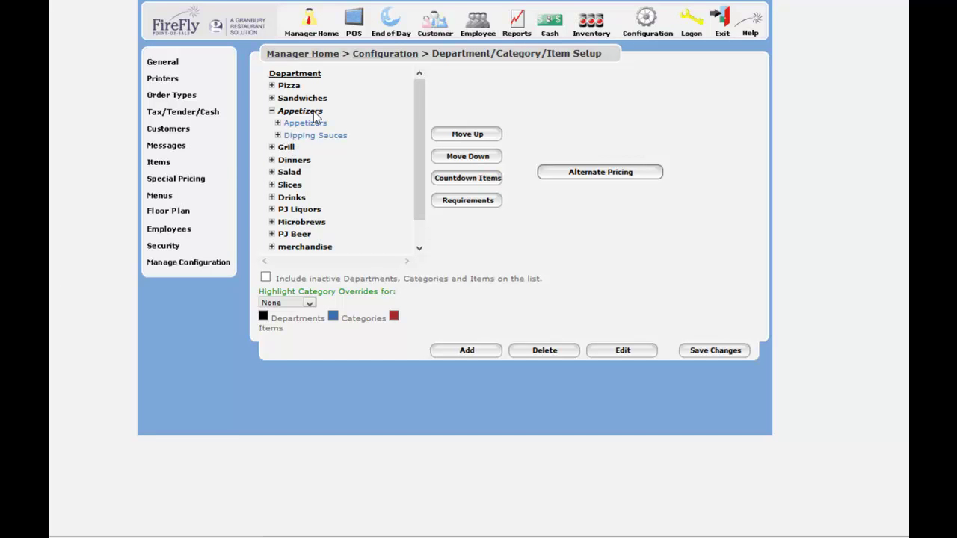
Switch to FireFly and examine the items of the Appetizers and Dipping Sauces categories in the Appetizers department.
left_click(278, 129)
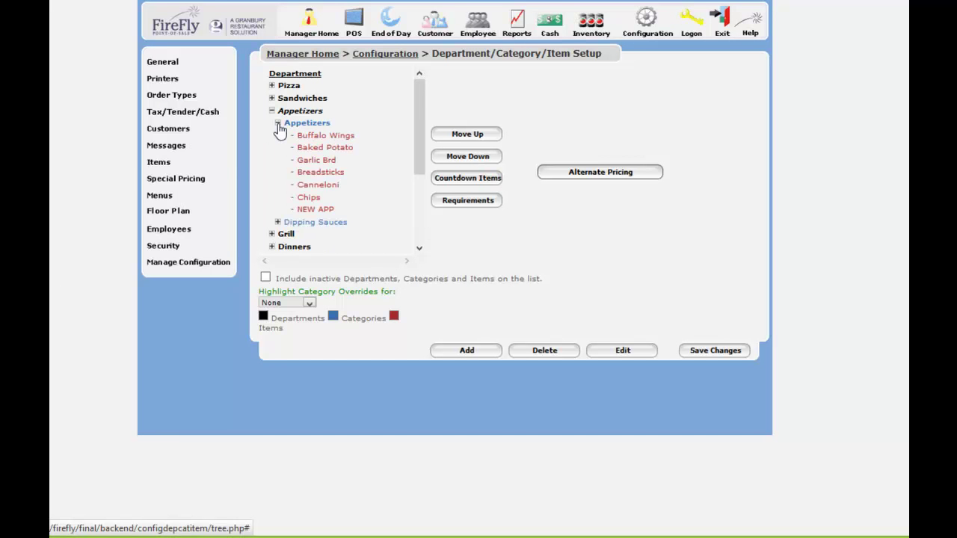
left_click(277, 124)
left_click(278, 136)
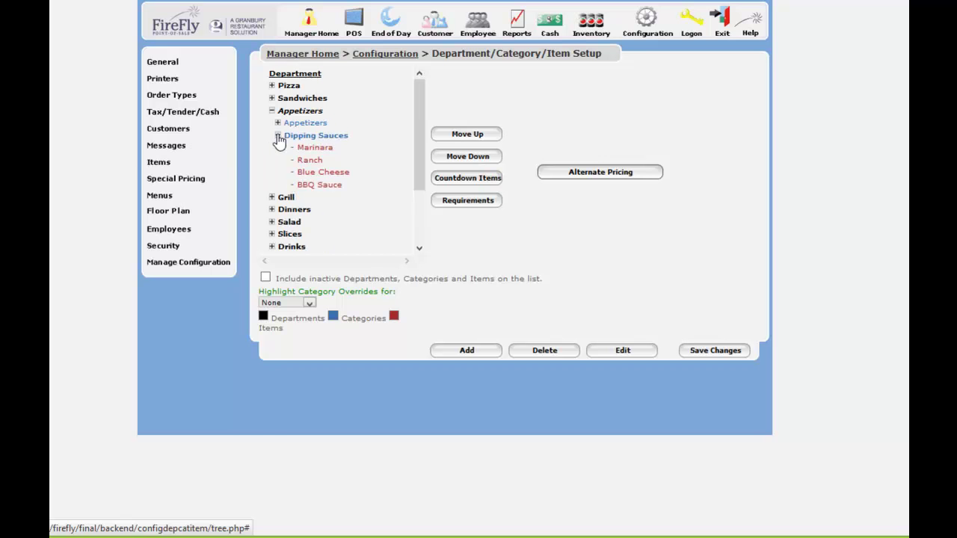
left_click(277, 136)
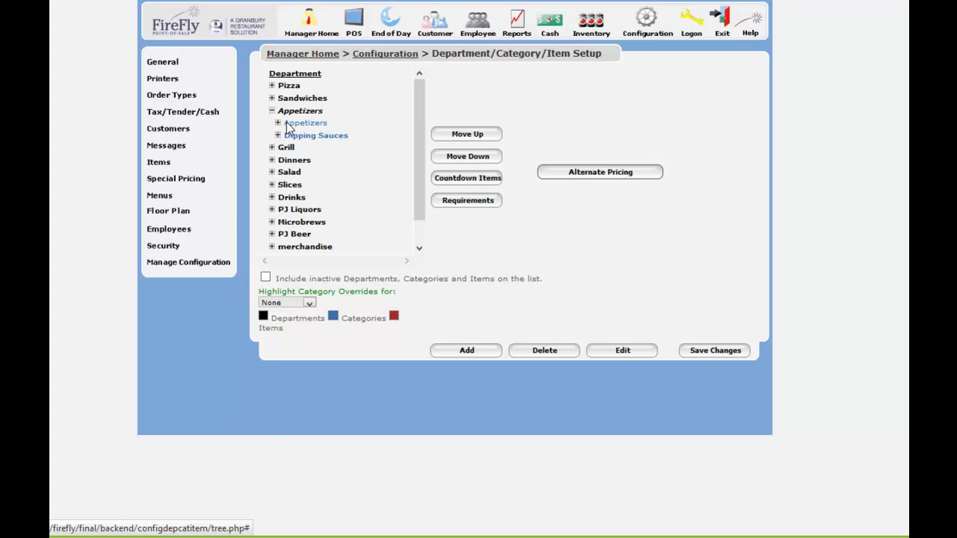
left_click(277, 124)
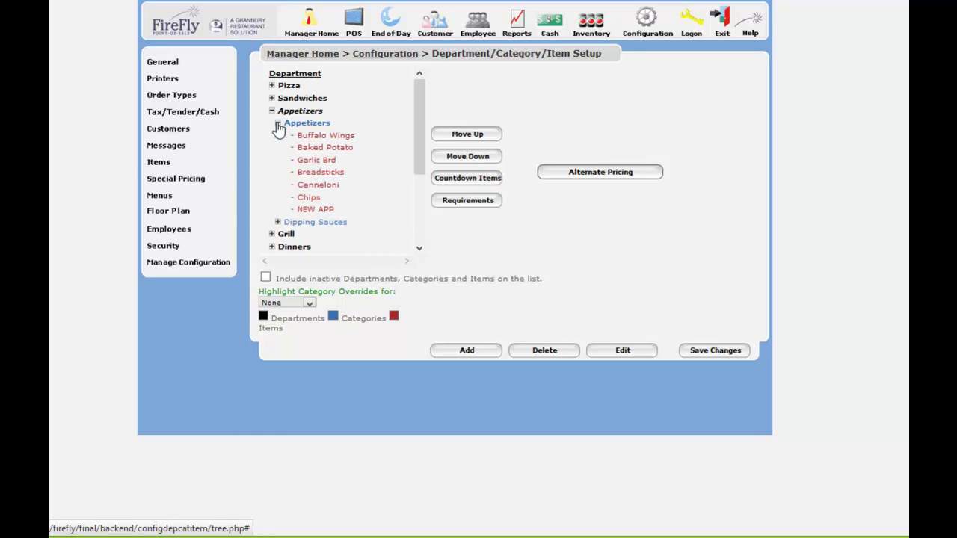
left_click(277, 223)
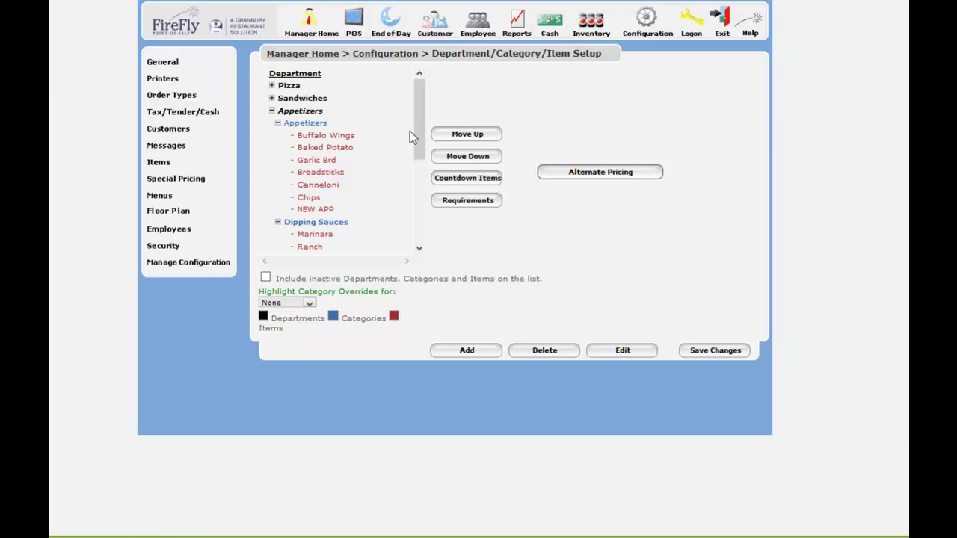
left_click_drag(420, 128, 419, 138)
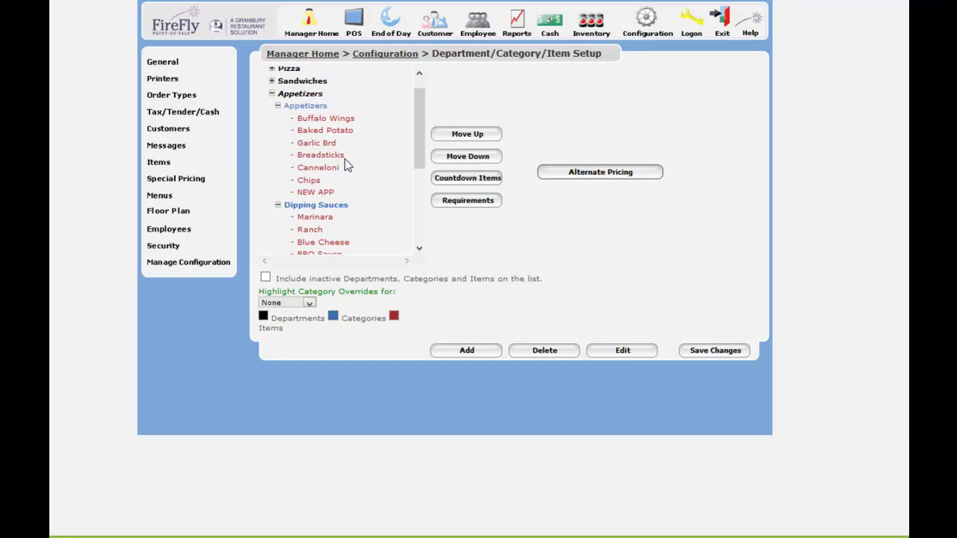
In the Appetizers category's modifier setup, exclude all Dipping Sauces modifiers and allow only included modifiers.
left_click(307, 105)
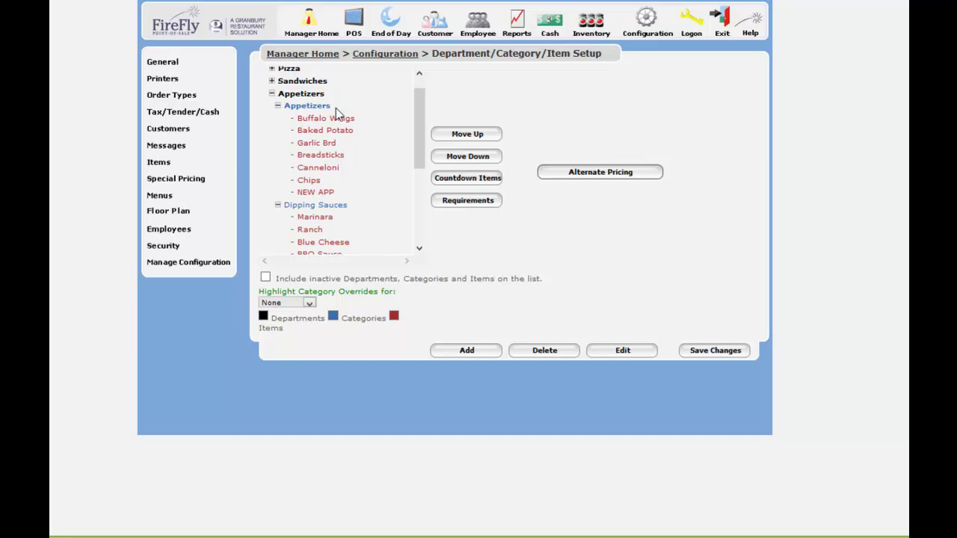
left_click(624, 357)
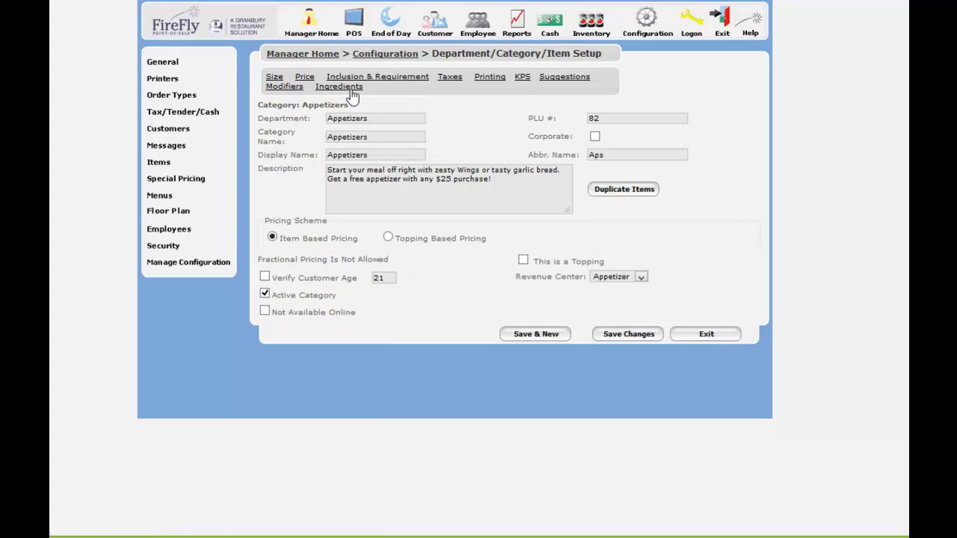
left_click(291, 88)
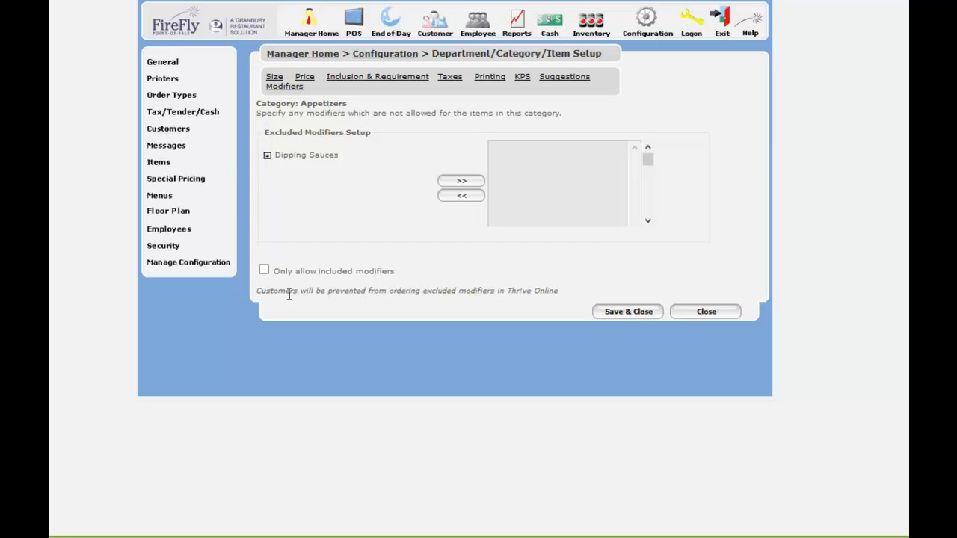
left_click(264, 271)
left_click(264, 271)
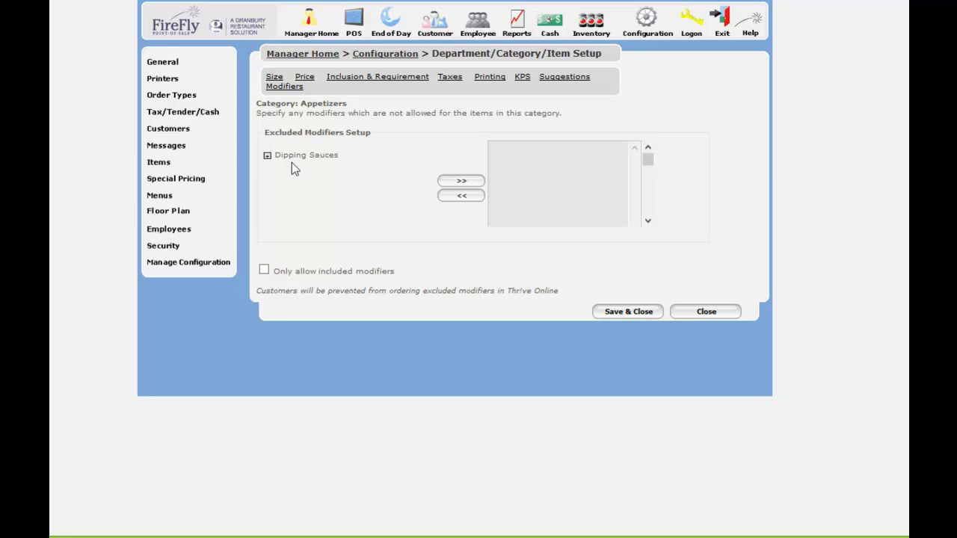
left_click(460, 182)
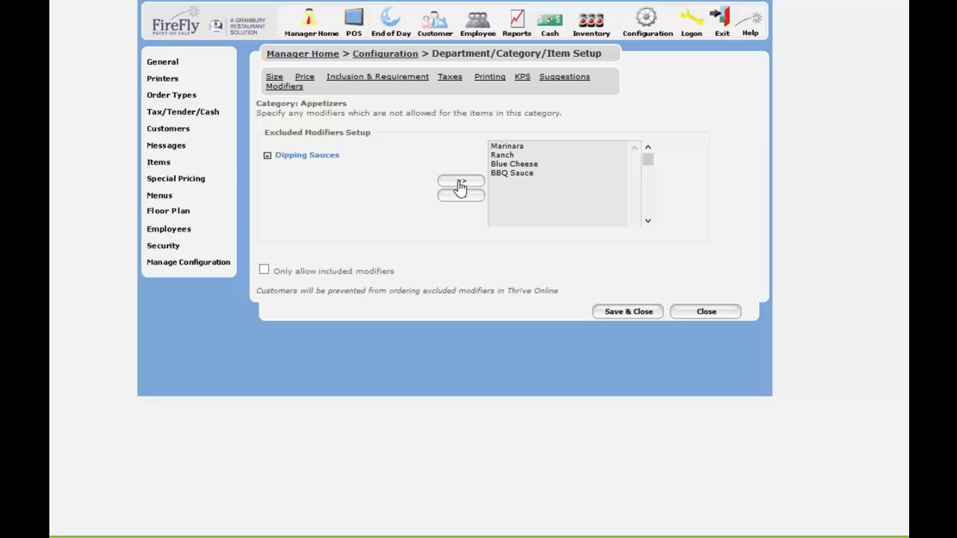
left_click(264, 271)
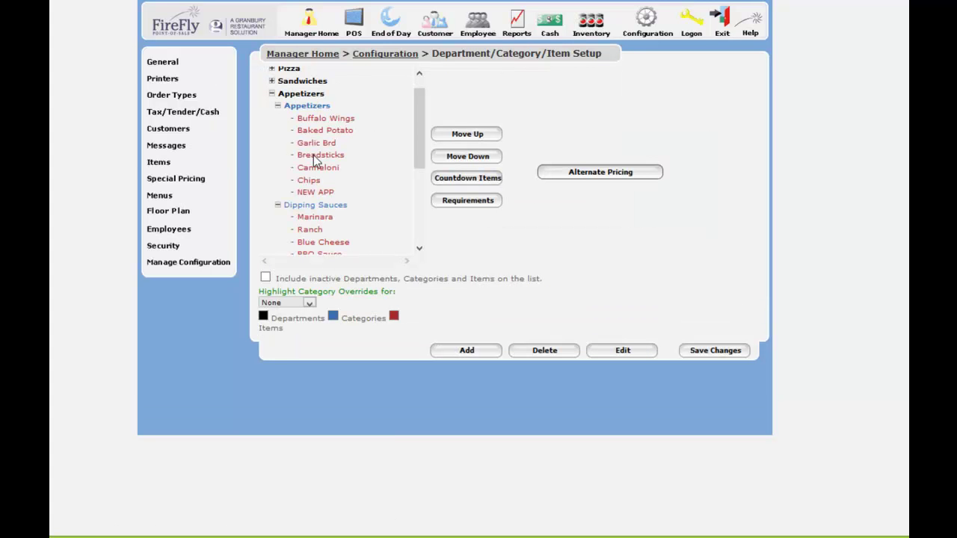
Examine the inclusion and requirement setup of the Breadsticks item, checking its Dipping Sauce requirement.
left_click(320, 155)
left_click(635, 354)
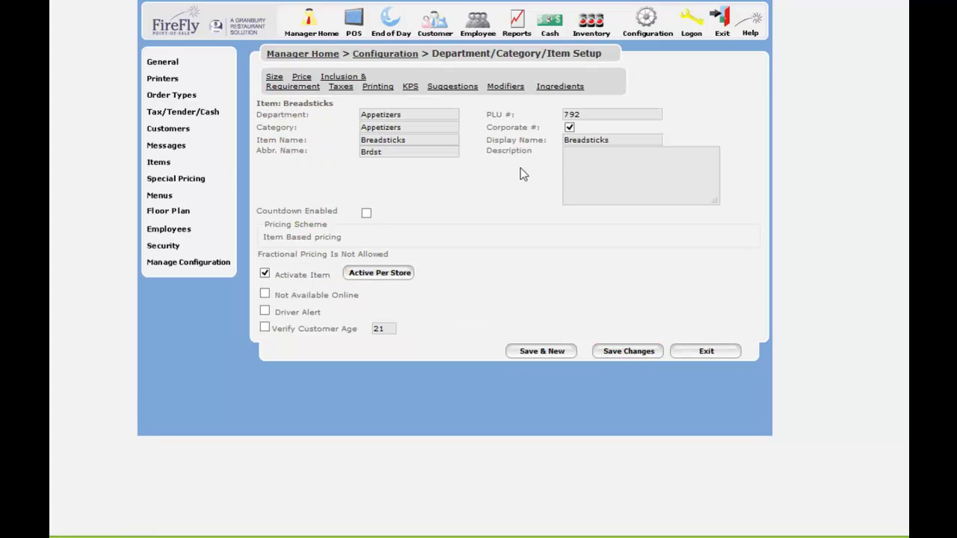
left_click(334, 86)
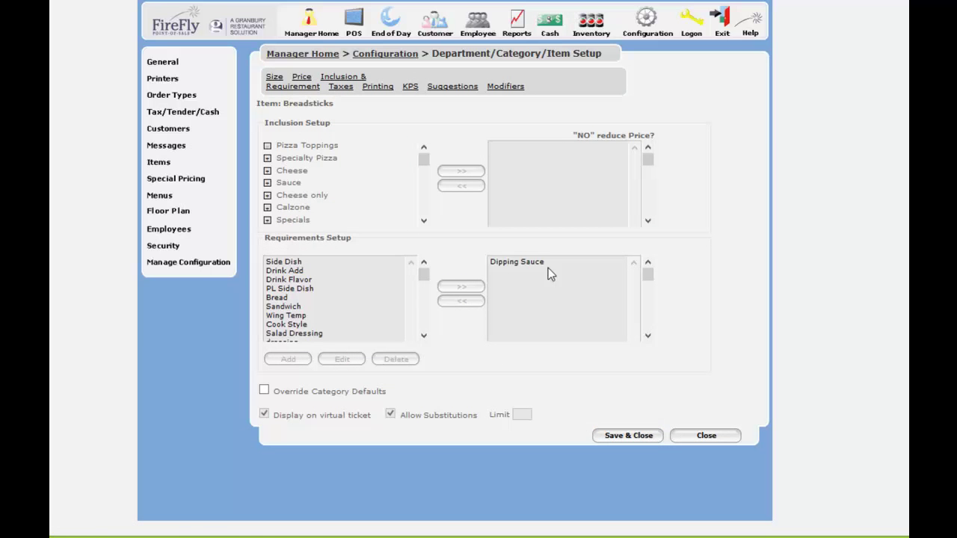
left_click(706, 437)
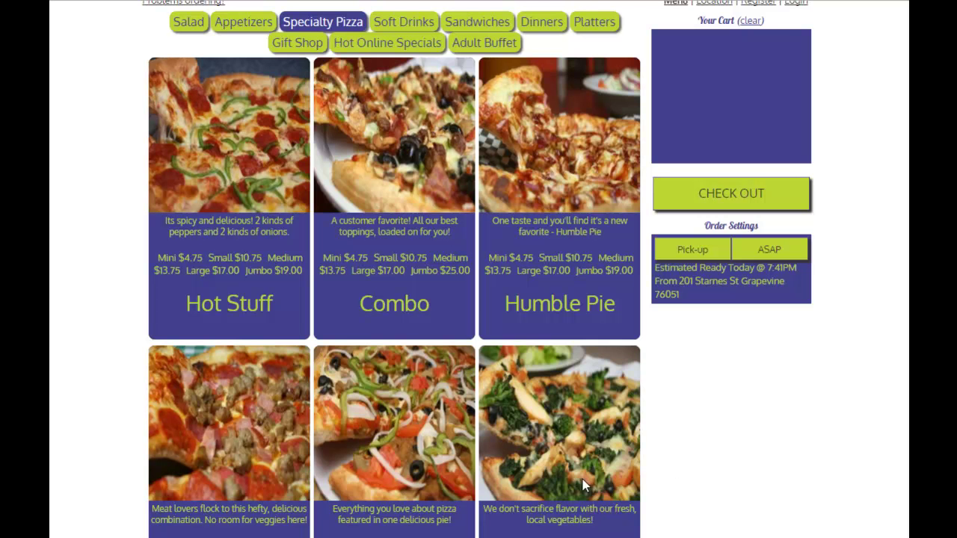
Switch to the online ordering site and examine the crust and pizza topping options of a Large Vegetarian specialty pizza.
scroll(614, 478, "down", 1)
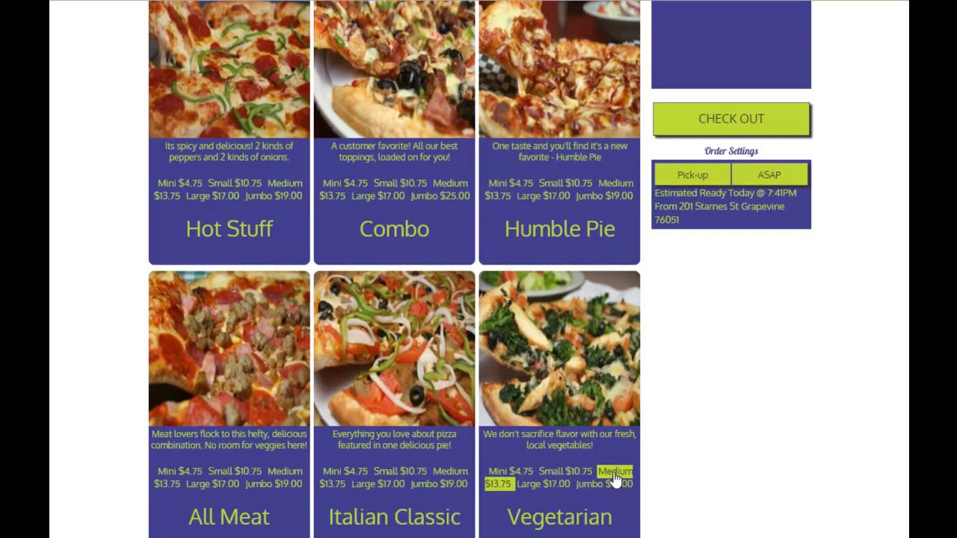
left_click(557, 484)
left_click(466, 295)
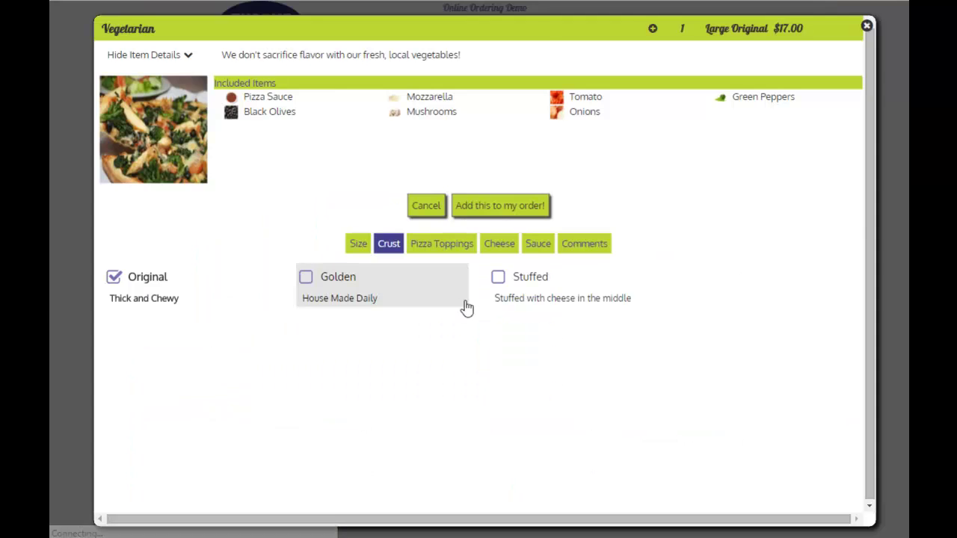
left_click(432, 244)
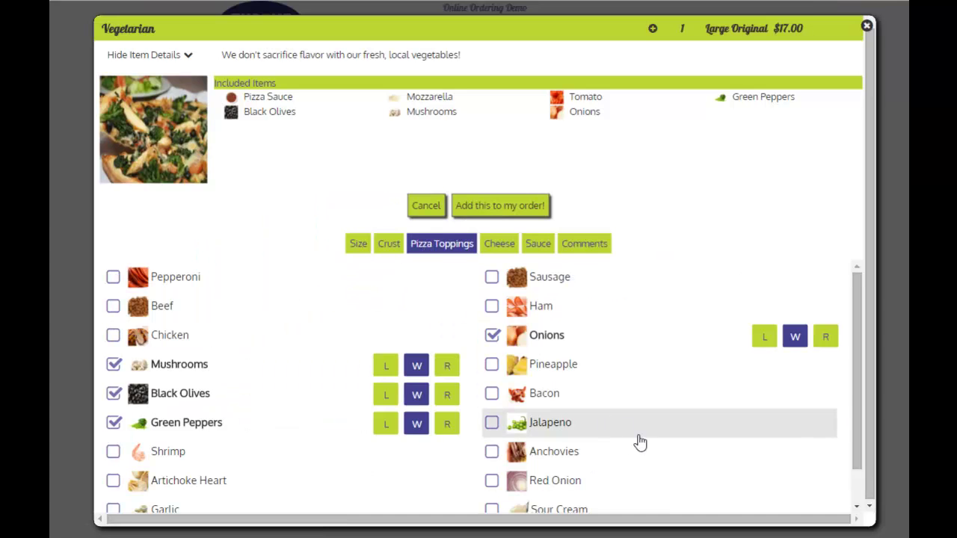
scroll(640, 441, "down", 1)
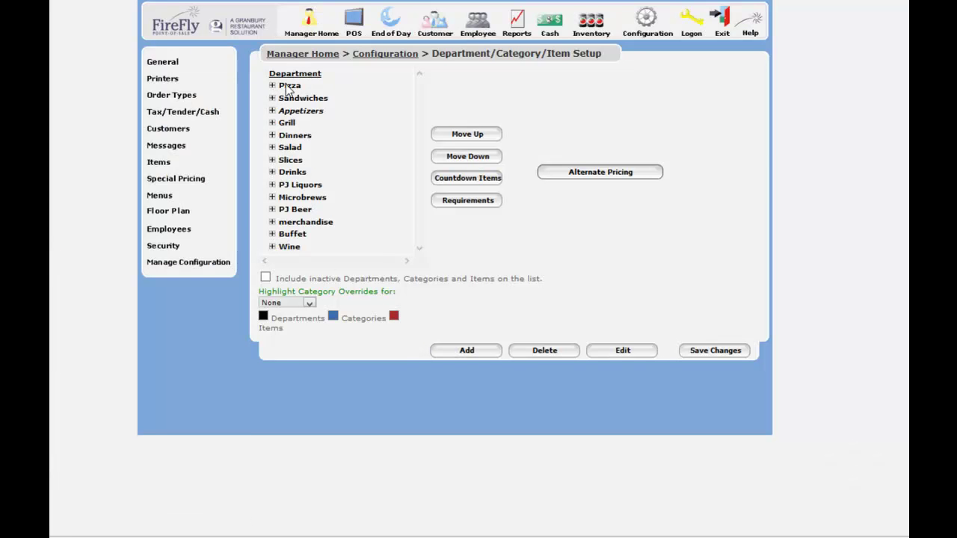
Switch to FireFly and examine the Pizza department's details and size setup.
left_click(288, 87)
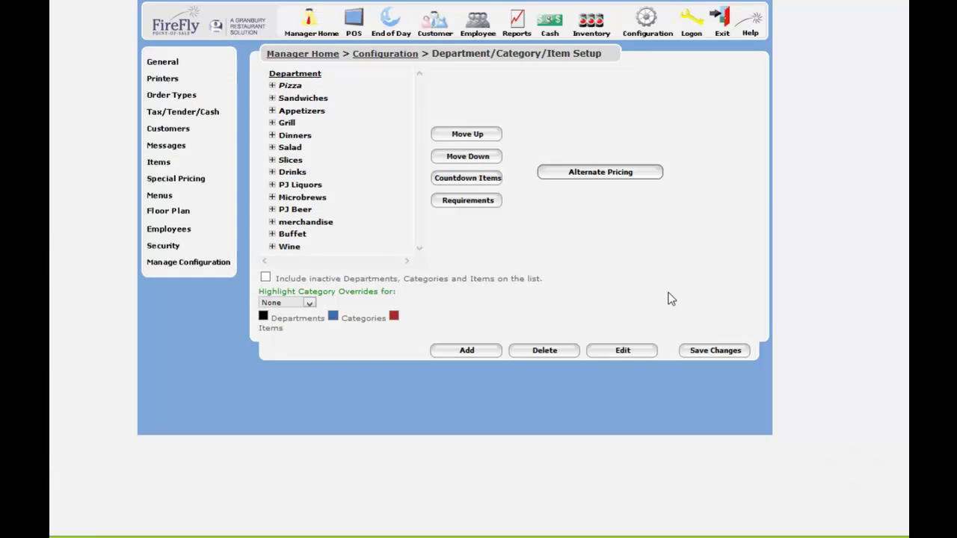
left_click(634, 351)
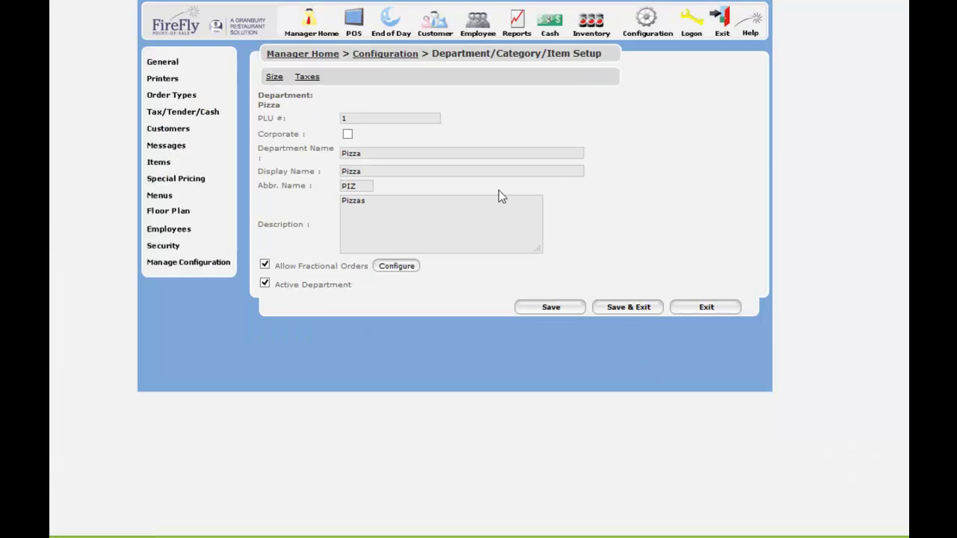
left_click(275, 77)
left_click(261, 122)
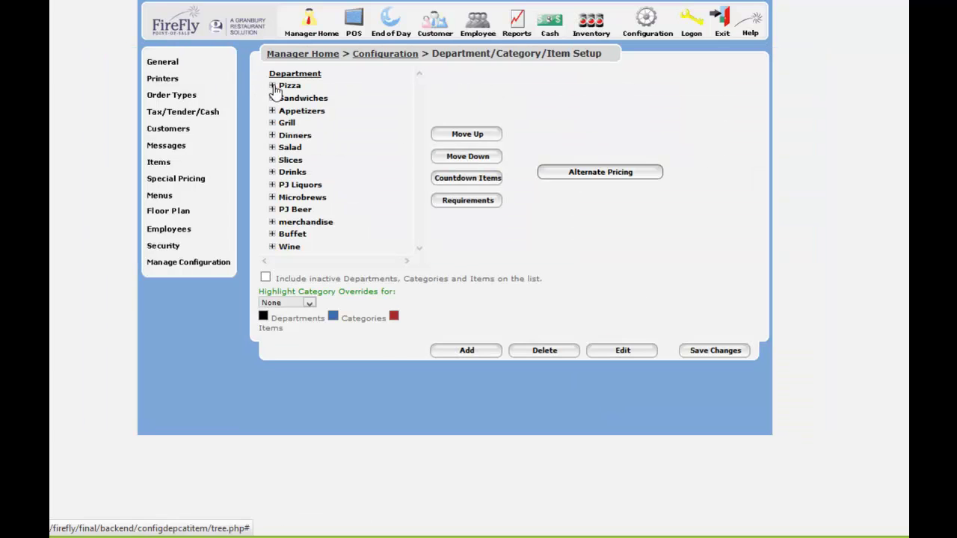
Open the excluded modifiers setup of the Vegetarian item in the Specialty Pizza category and expand its Pizza Toppings.
left_click(272, 87)
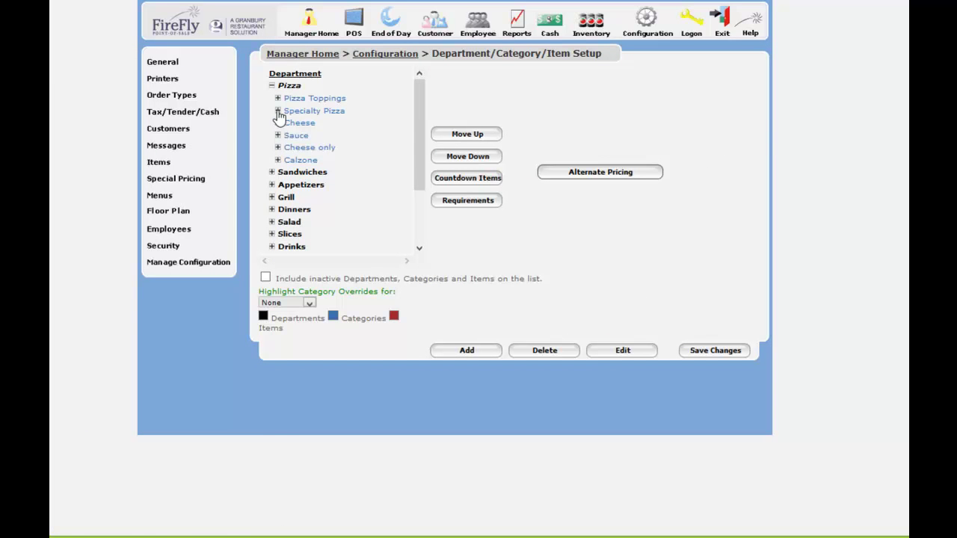
left_click(277, 111)
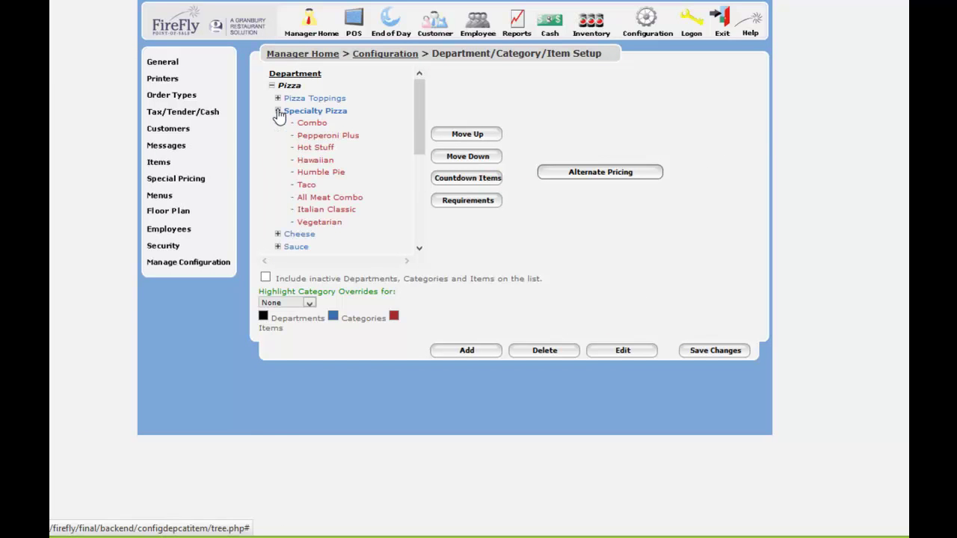
left_click(320, 222)
left_click(606, 352)
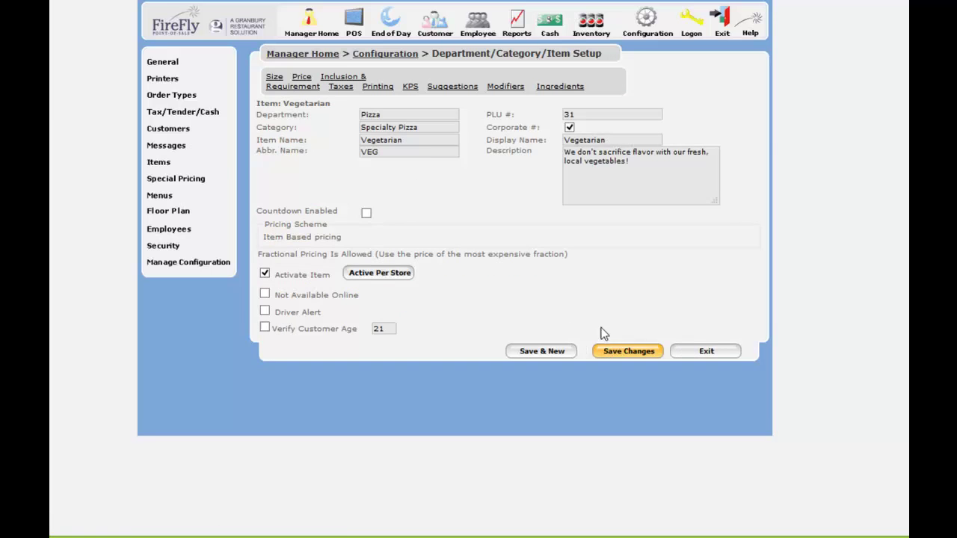
left_click(505, 85)
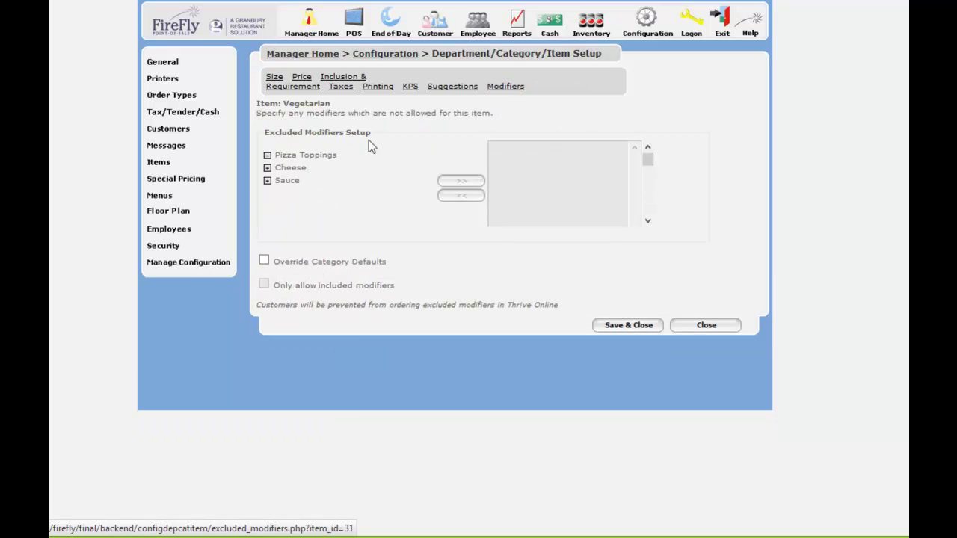
left_click(267, 155)
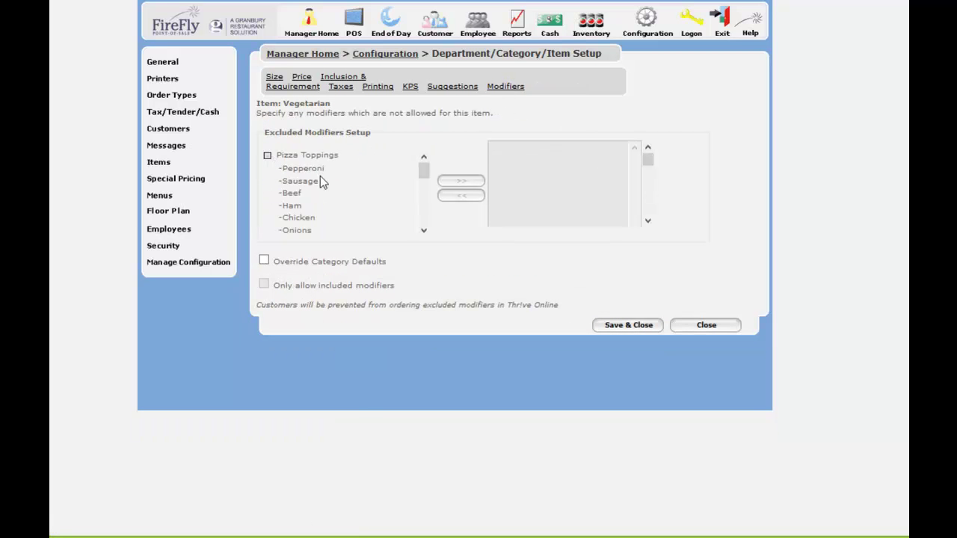
Override the category defaults for the Vegetarian pizza and exclude the Pepperoni, Sausage, Beef, Ham and Chicken toppings.
left_click(313, 169)
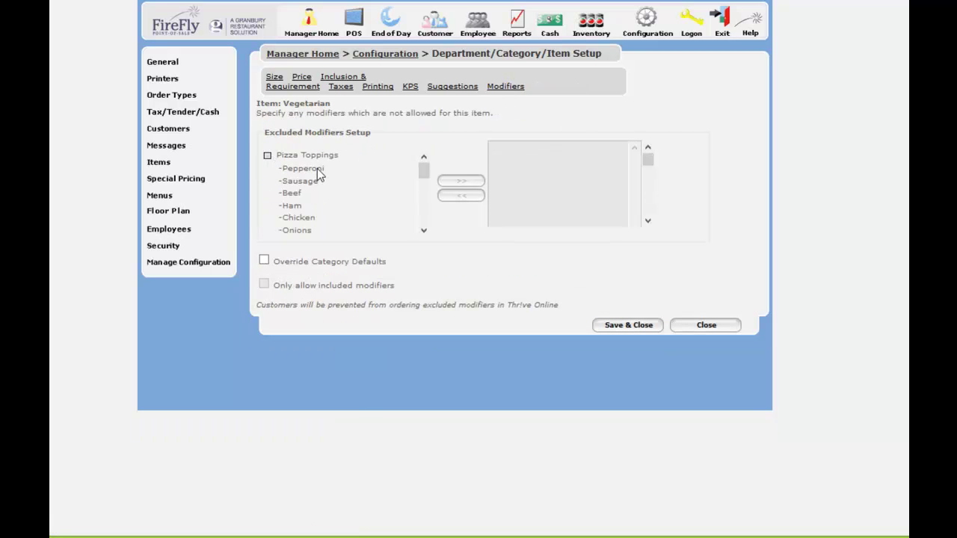
left_click(265, 261)
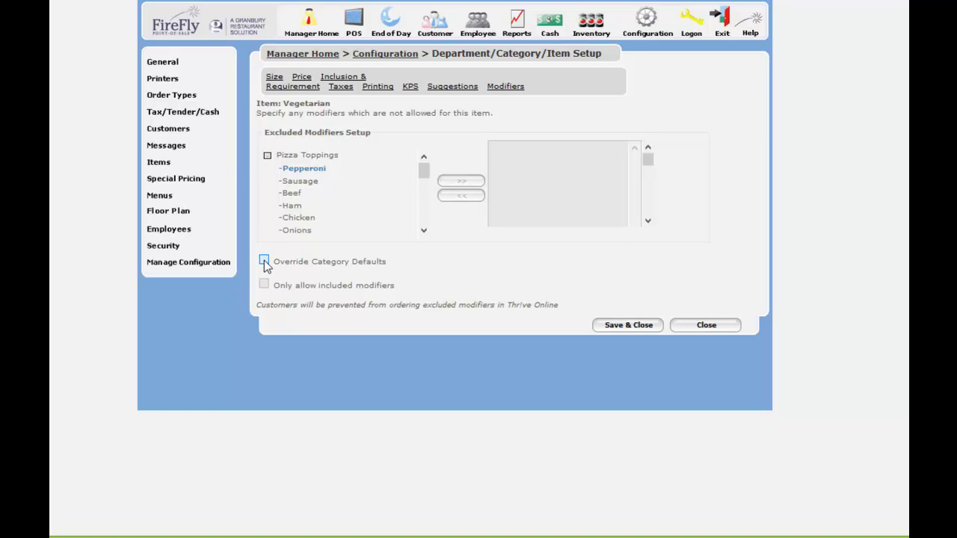
left_click(461, 182)
left_click(314, 181)
left_click(453, 181)
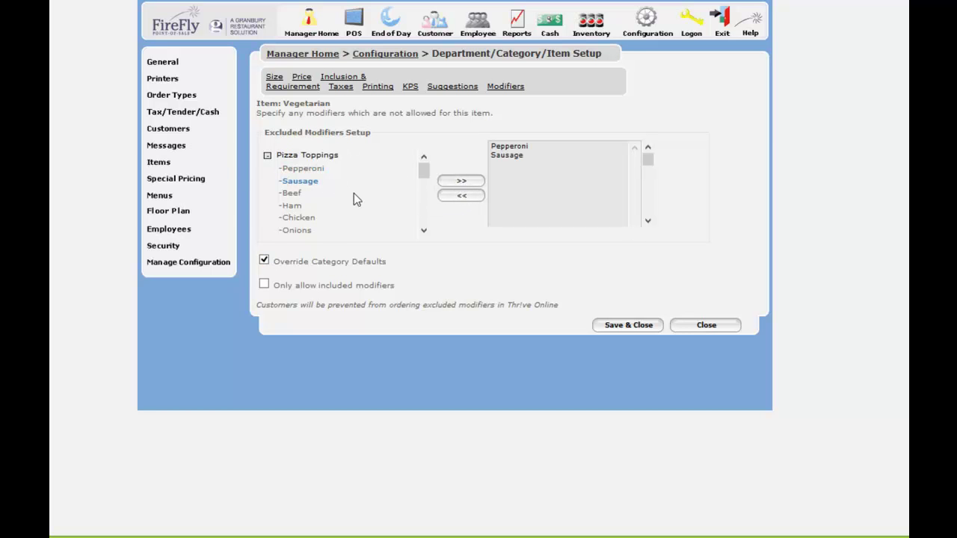
left_click(293, 194)
left_click(454, 181)
left_click(293, 207)
left_click(454, 182)
left_click(302, 218)
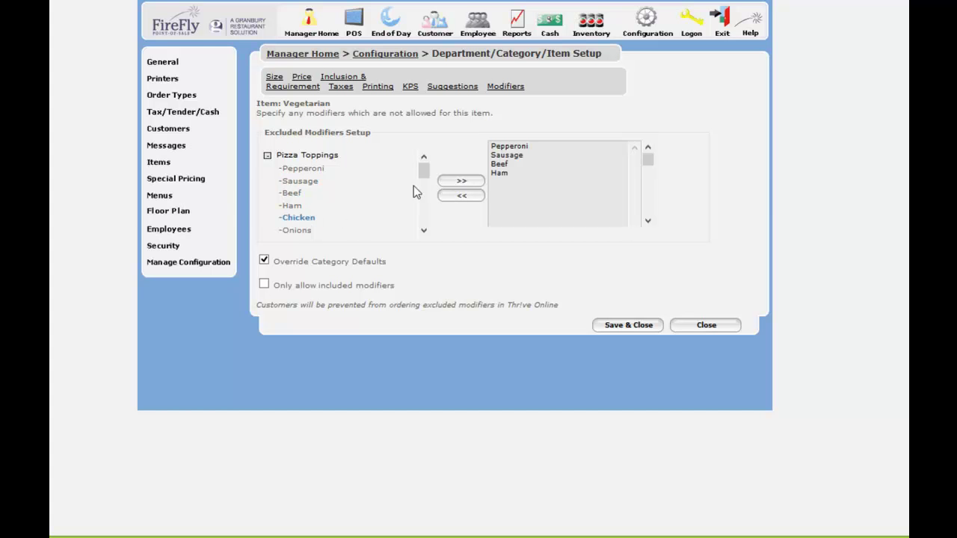
left_click(459, 184)
Add Bacon and Shrimp to the Vegetarian pizza's excluded modifiers.
scroll(423, 231, "down", 3)
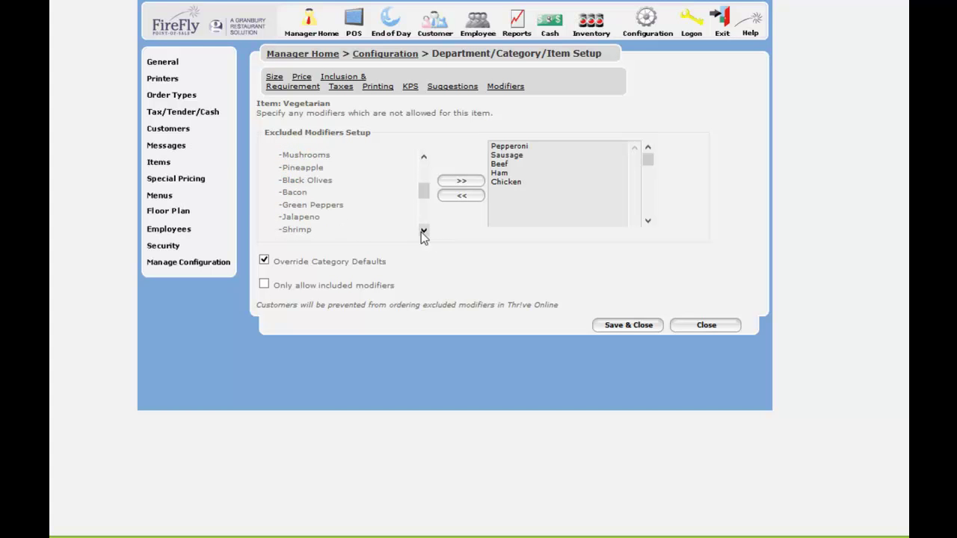
left_click(295, 193)
left_click(463, 182)
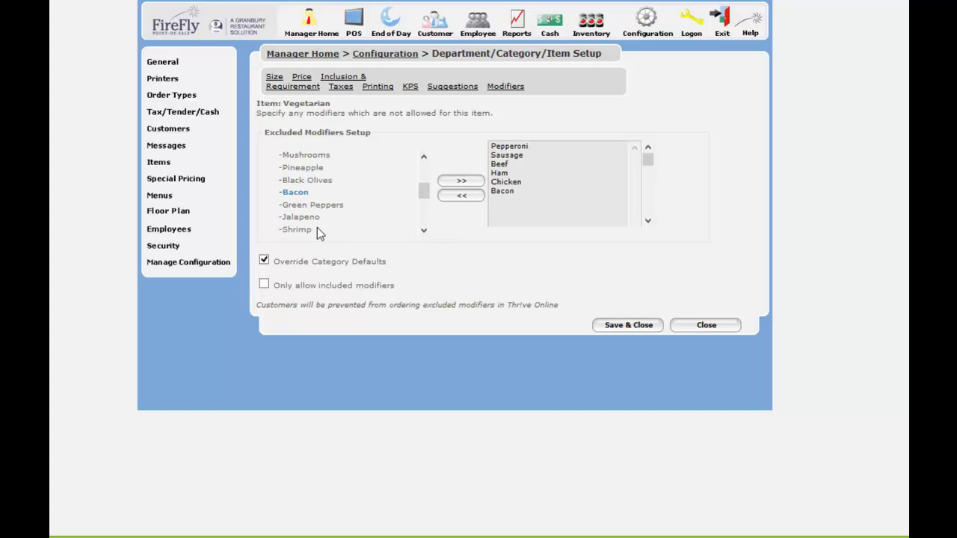
left_click(297, 230)
left_click(458, 182)
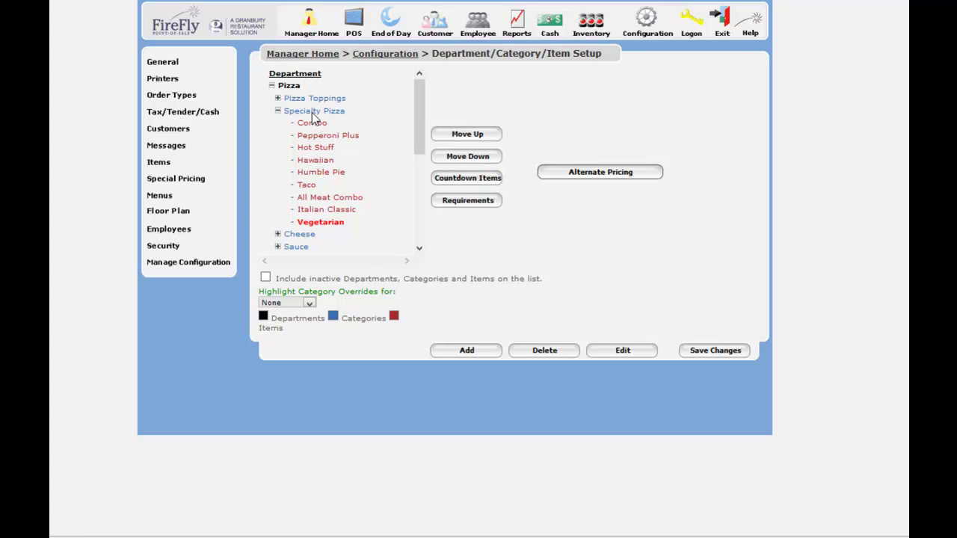
Examine the description and the excluded modifiers setup of the Combo specialty pizza.
left_click(312, 123)
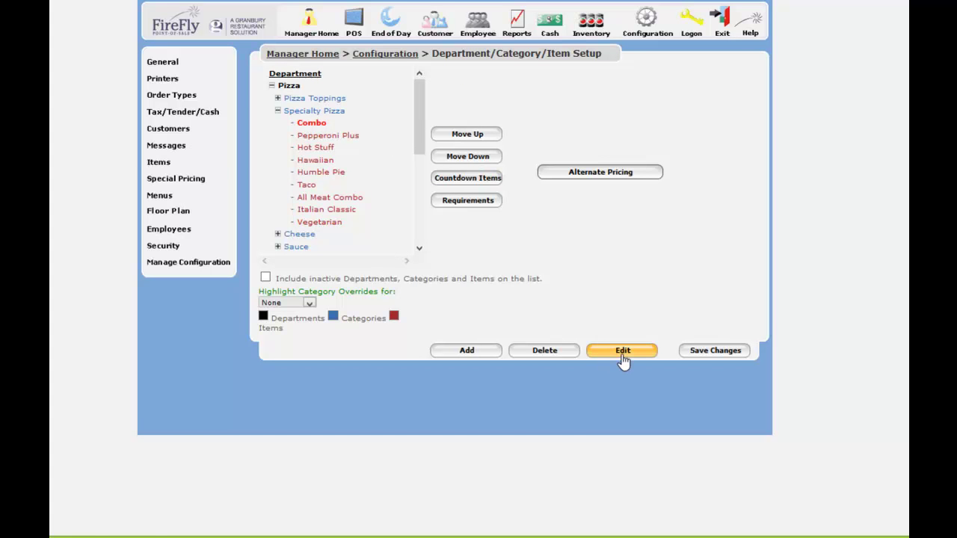
left_click(623, 351)
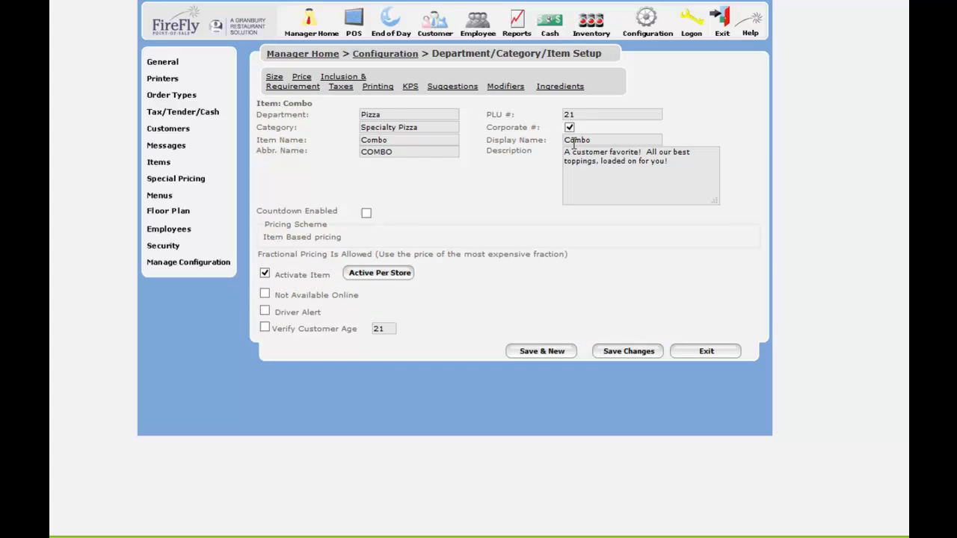
left_click(588, 161)
left_click(505, 86)
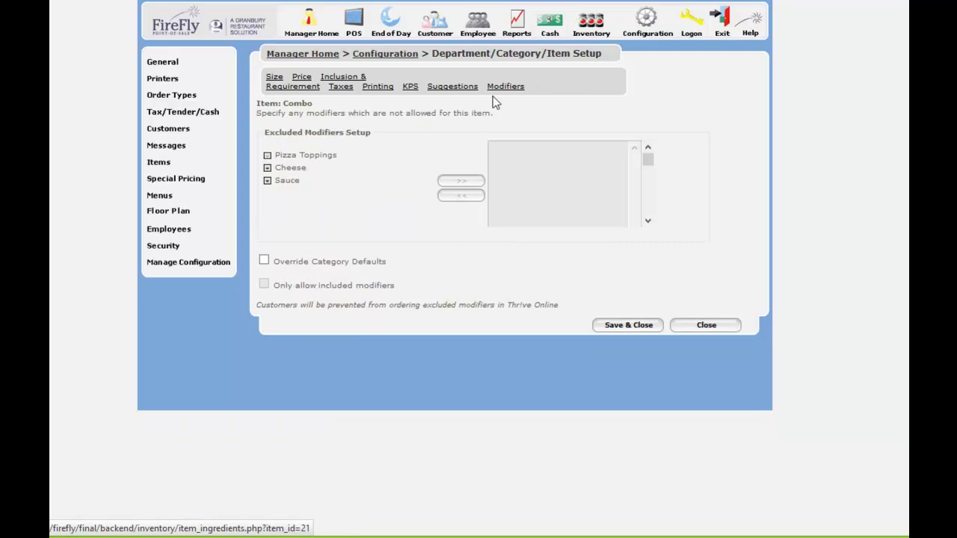
left_click(452, 86)
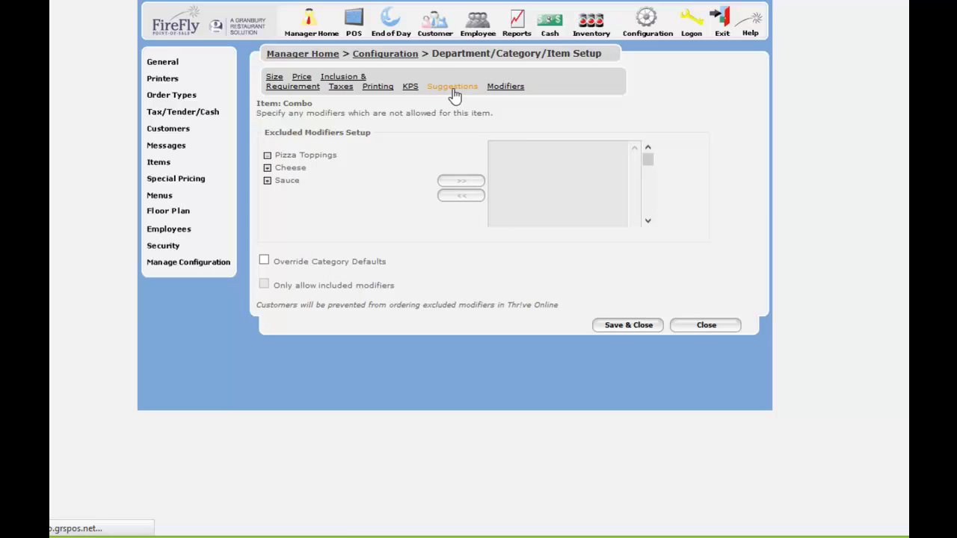
left_click(707, 337)
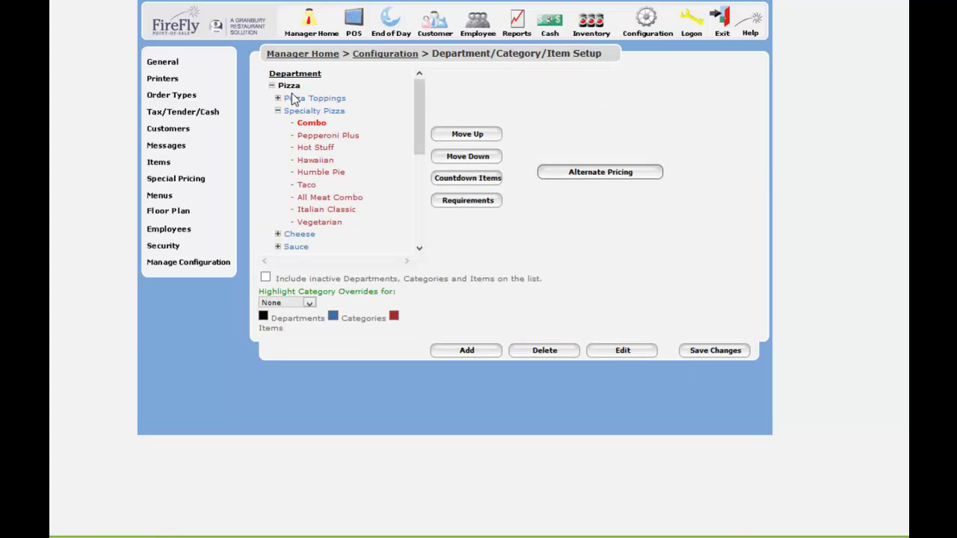
Examine the sizes and crusts defined for the Pizza department.
left_click(626, 352)
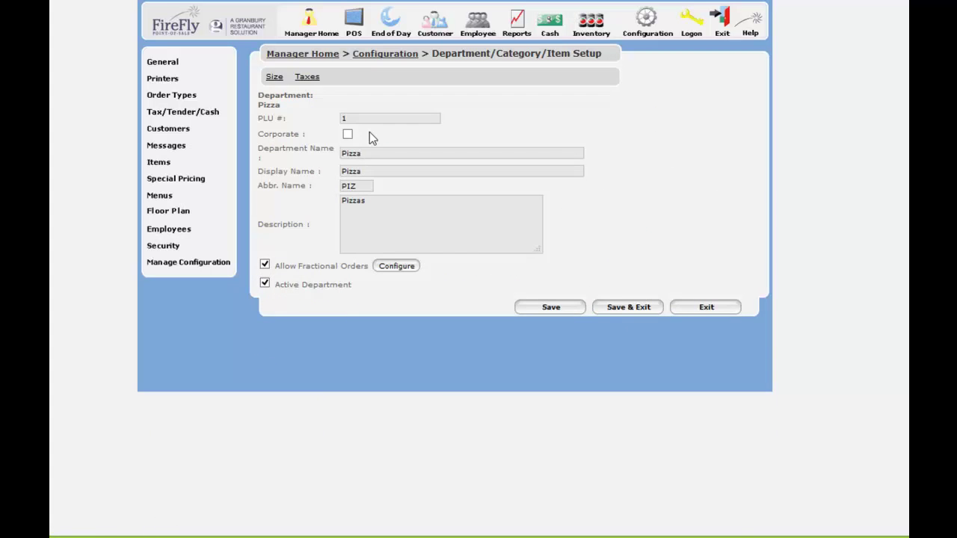
left_click(273, 79)
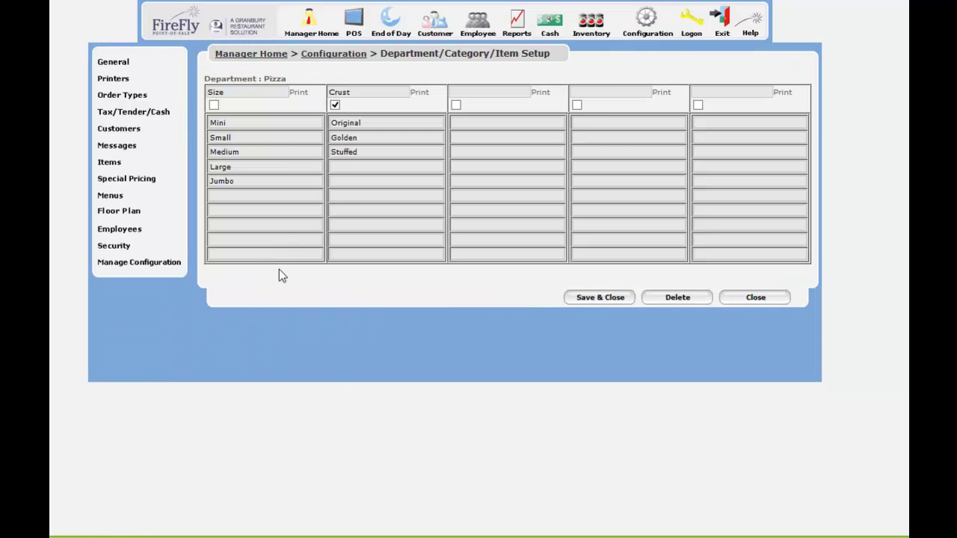
left_click(751, 299)
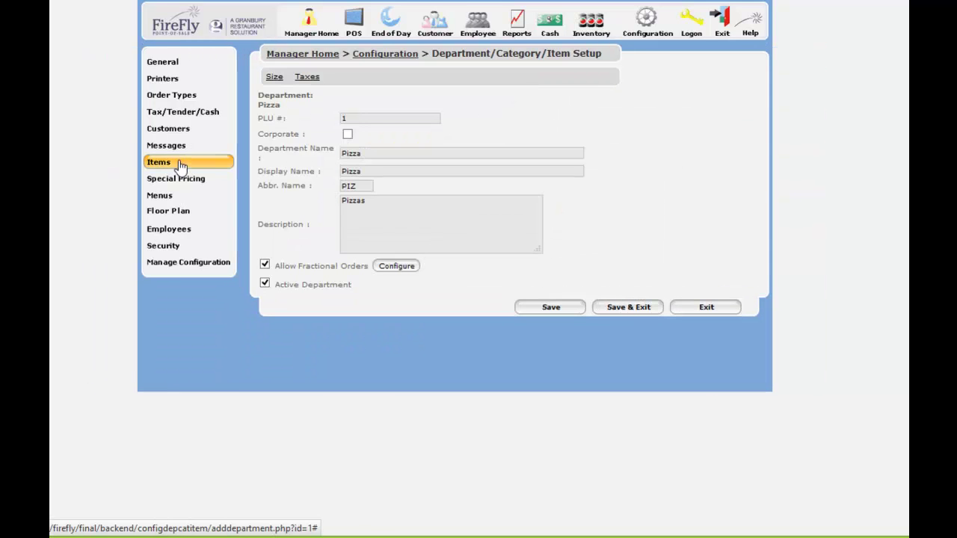
In the Tax/Tender/Cash setup, examine the tendering options by type and the credit setting for entering the CCV on keyed orders.
left_click(167, 117)
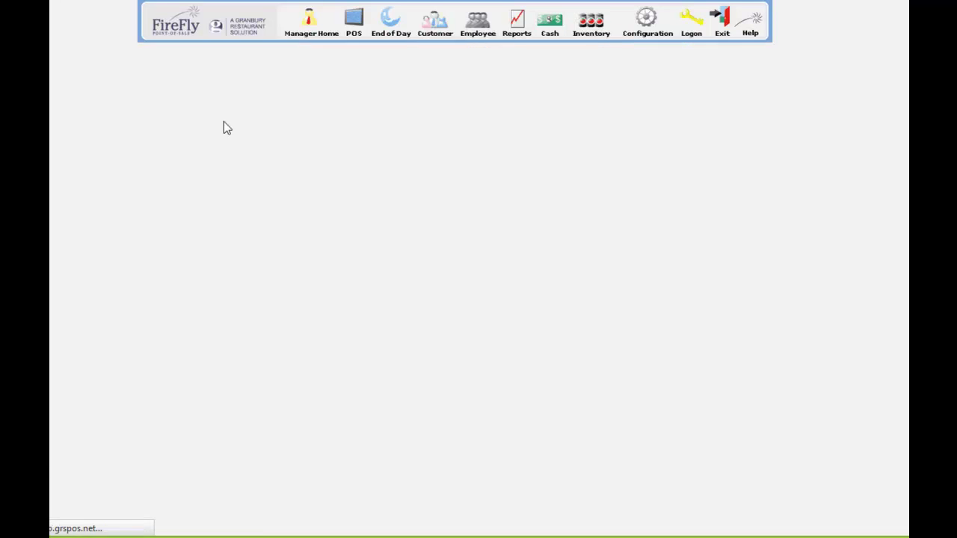
left_click(349, 77)
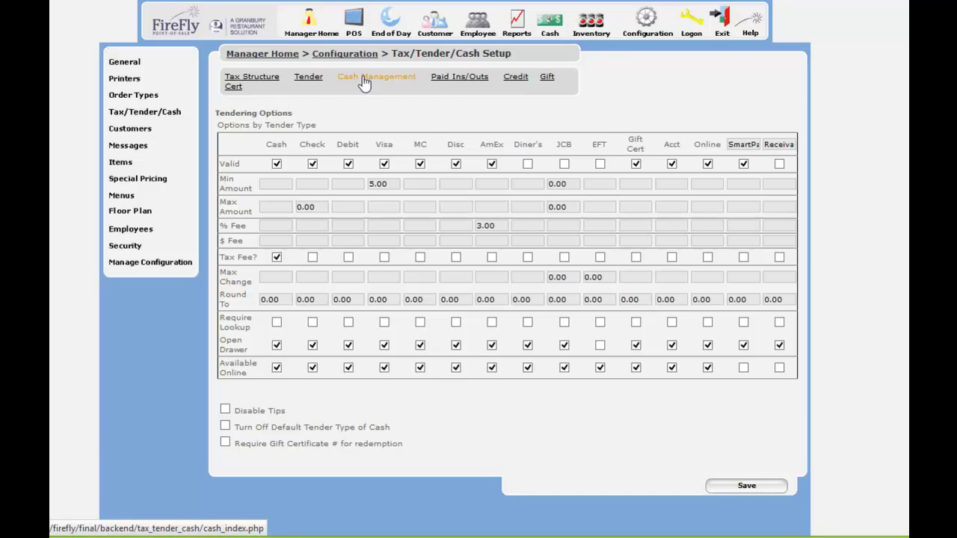
left_click(515, 77)
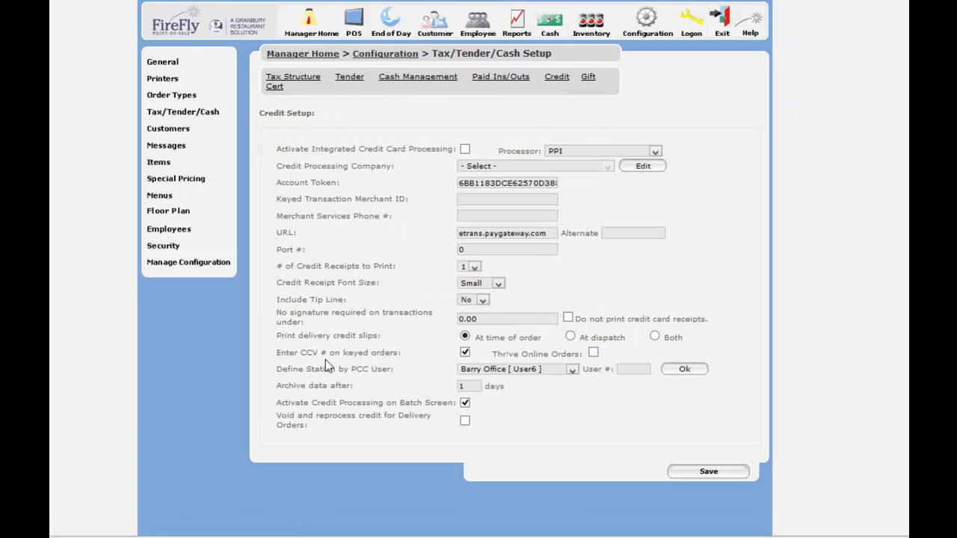
left_click_drag(293, 352, 361, 353)
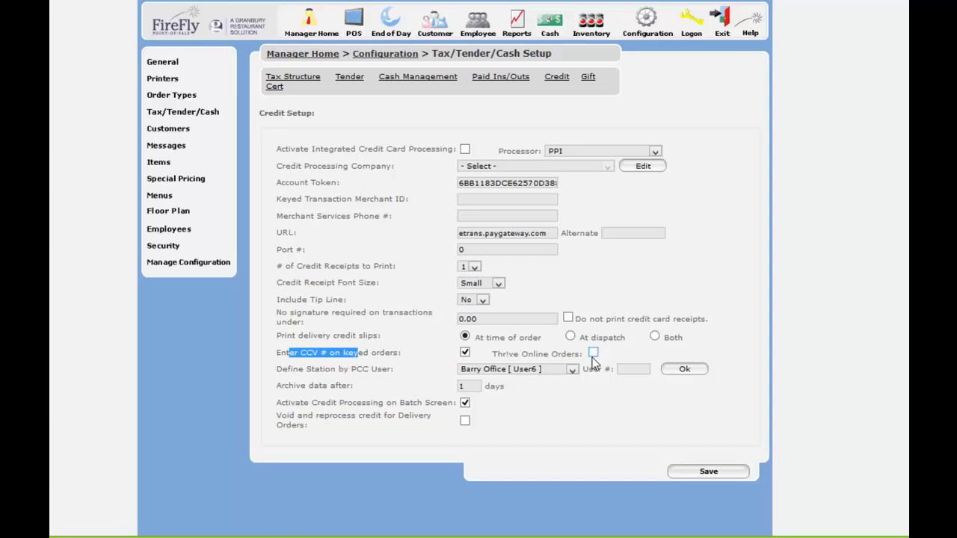